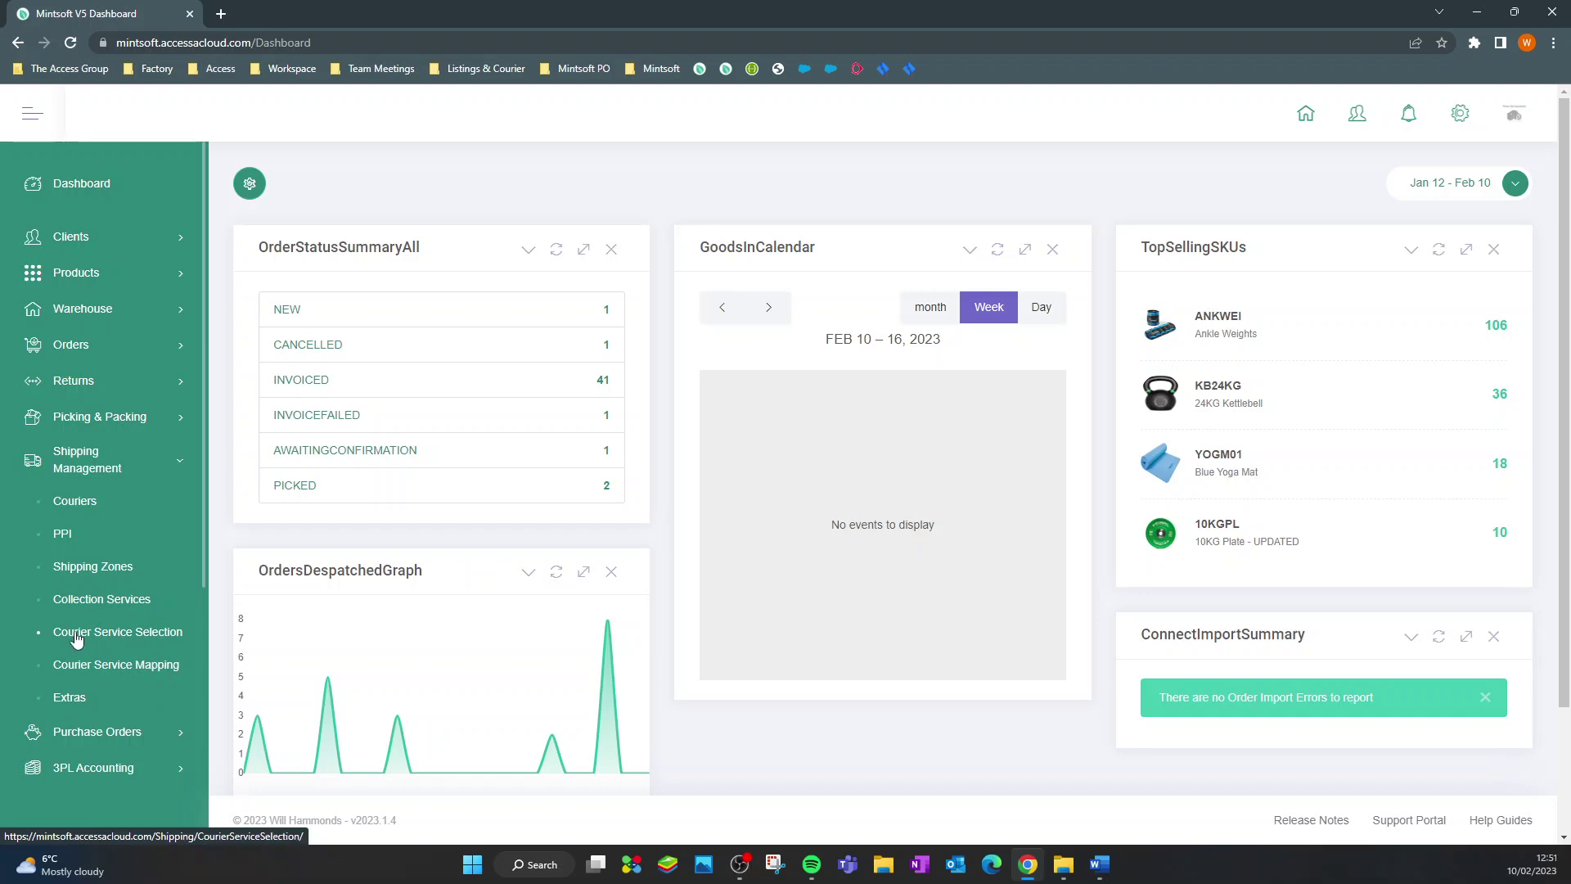
Open Courier Service Selection and begin a new rule for client Wills Fitness Goods on the Shopify channel
{"action": "left_click", "coordinate": [150, 632]}
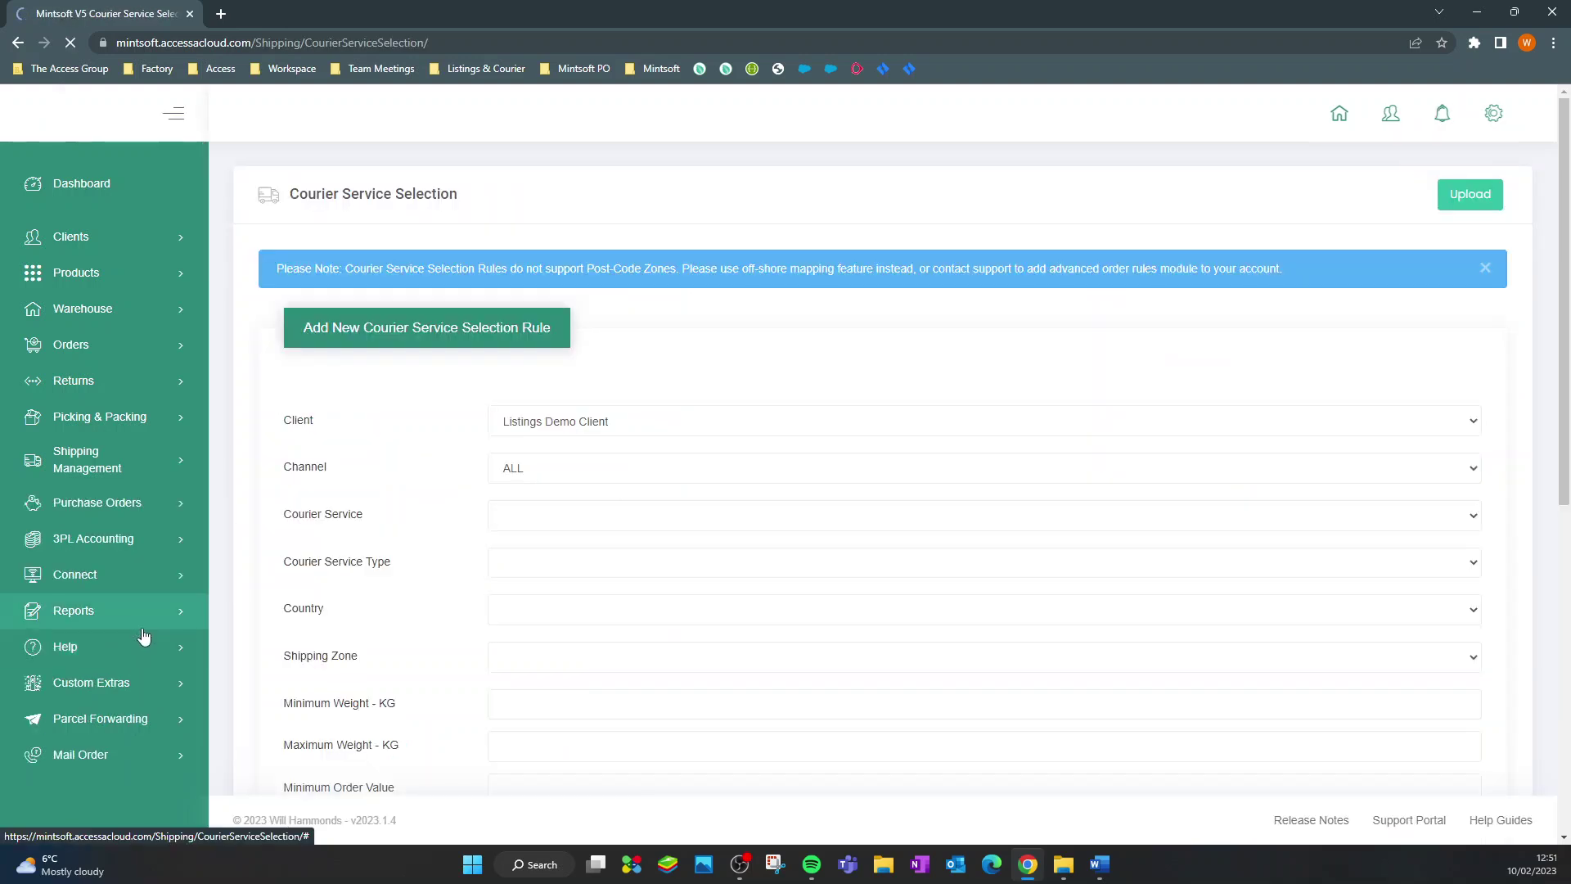
{"action": "scroll", "coordinate": [908, 360], "scroll_direction": "down", "scroll_amount": 2}
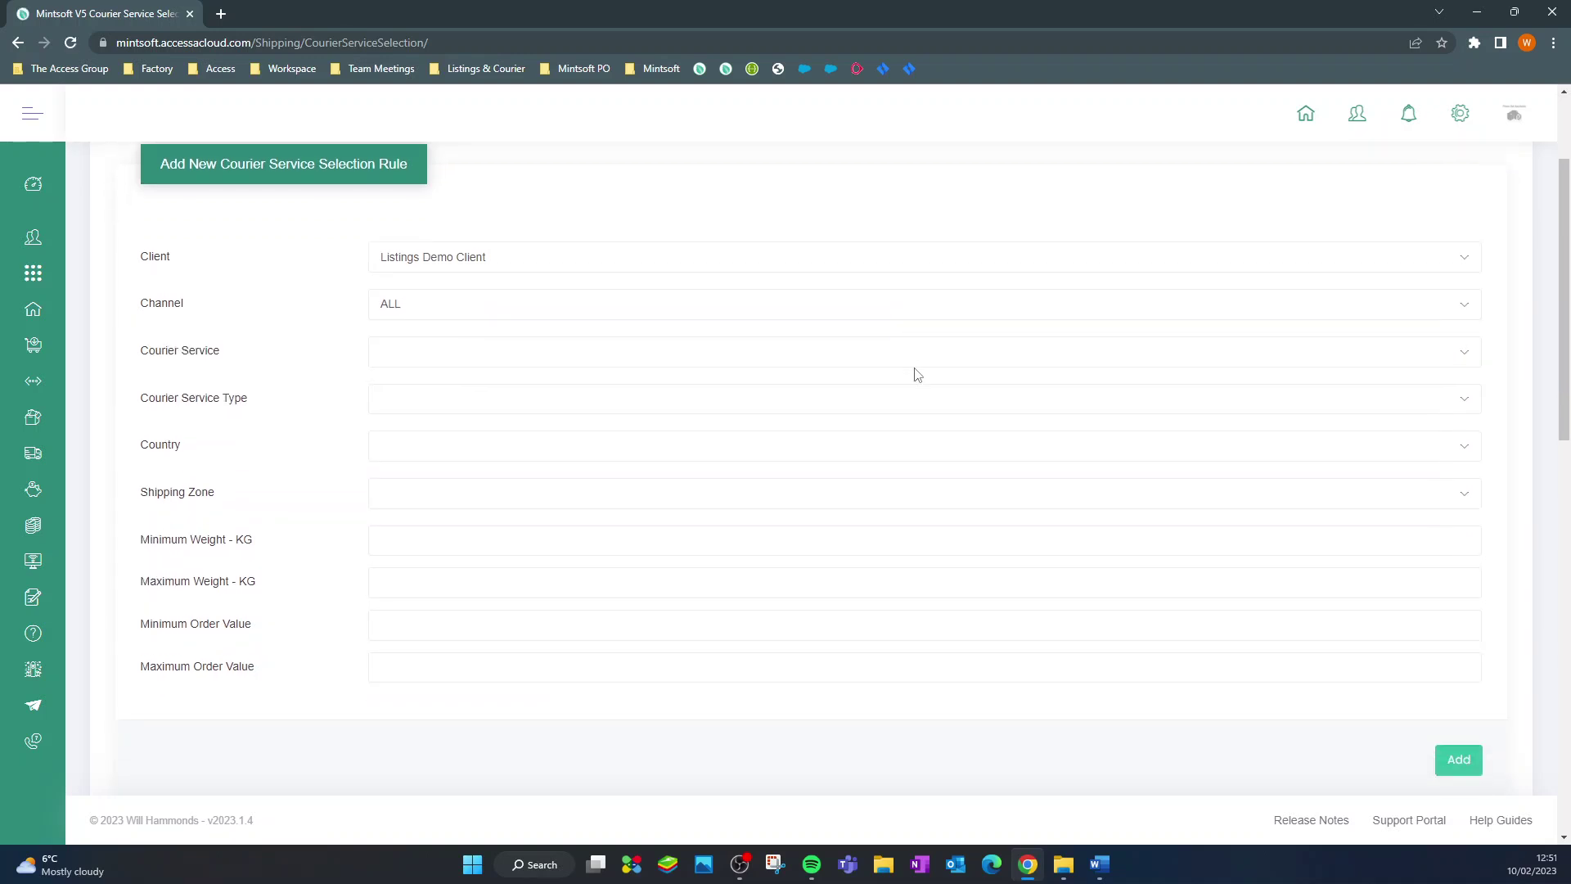
{"action": "left_click", "coordinate": [455, 270]}
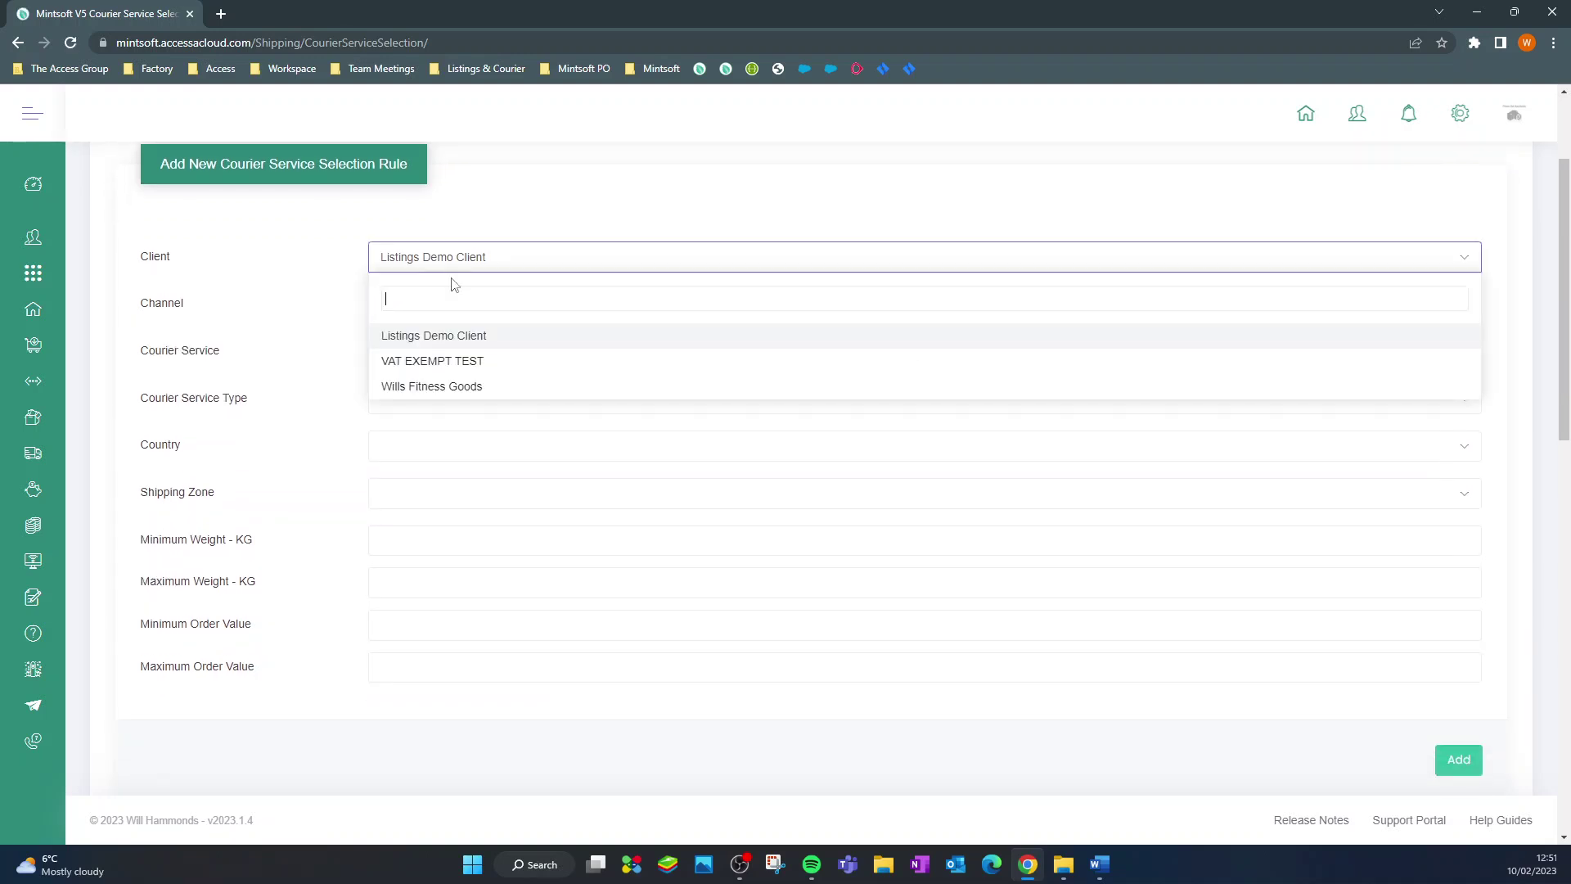
{"action": "left_click", "coordinate": [438, 388]}
{"action": "left_click", "coordinate": [419, 319]}
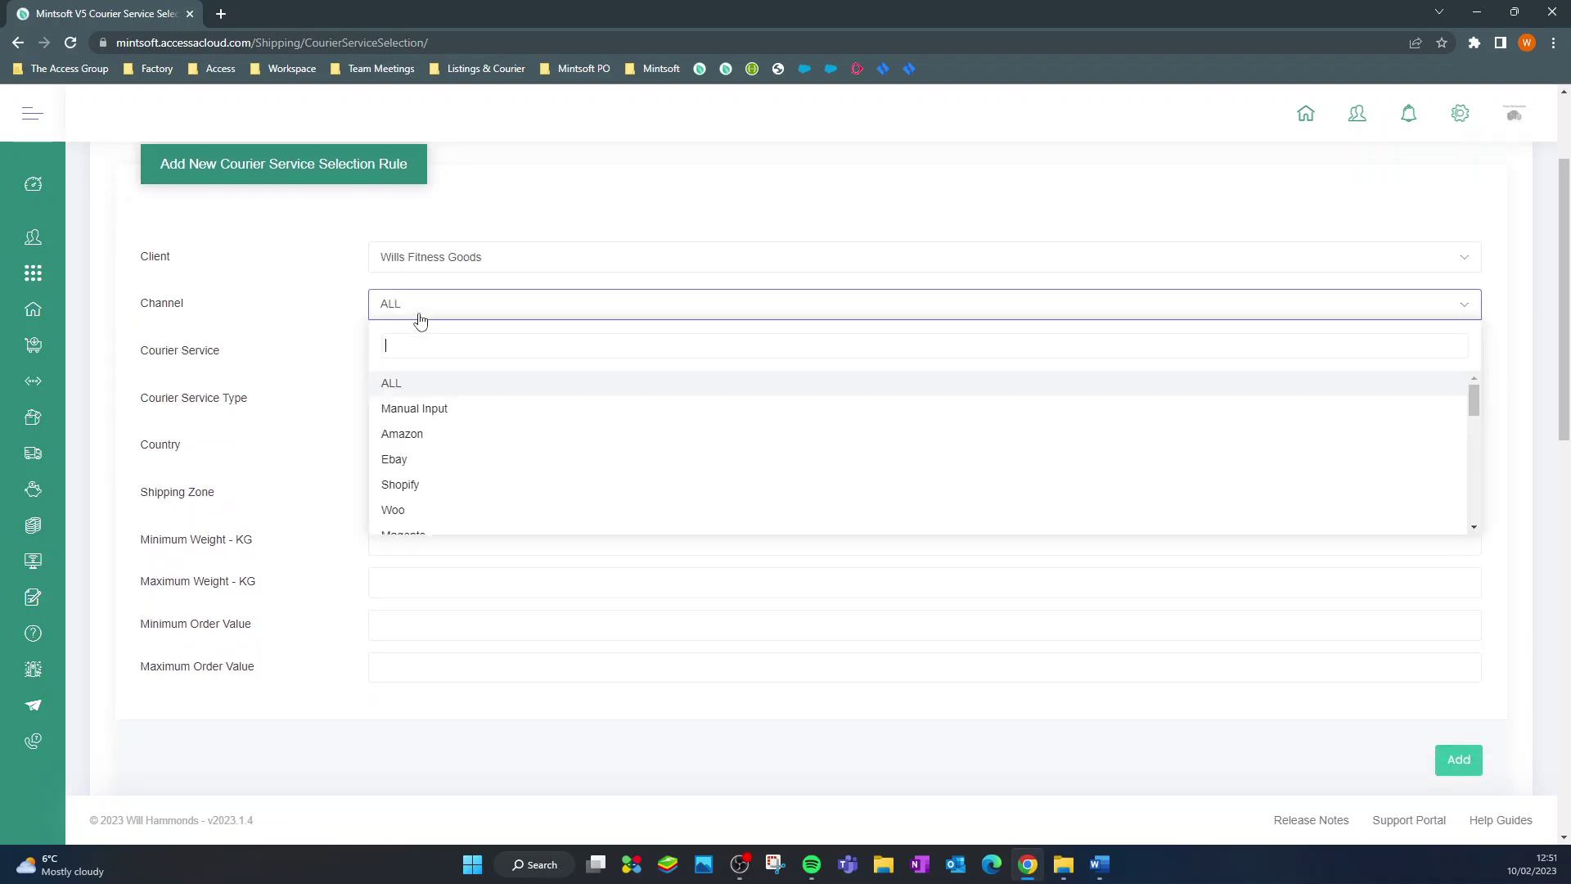
{"action": "left_click", "coordinate": [417, 485]}
Set the rule's courier service to DPD 10AM - Parcel, the service type to Standard and the country to UNITED KINGDOM
{"action": "left_click", "coordinate": [399, 358]}
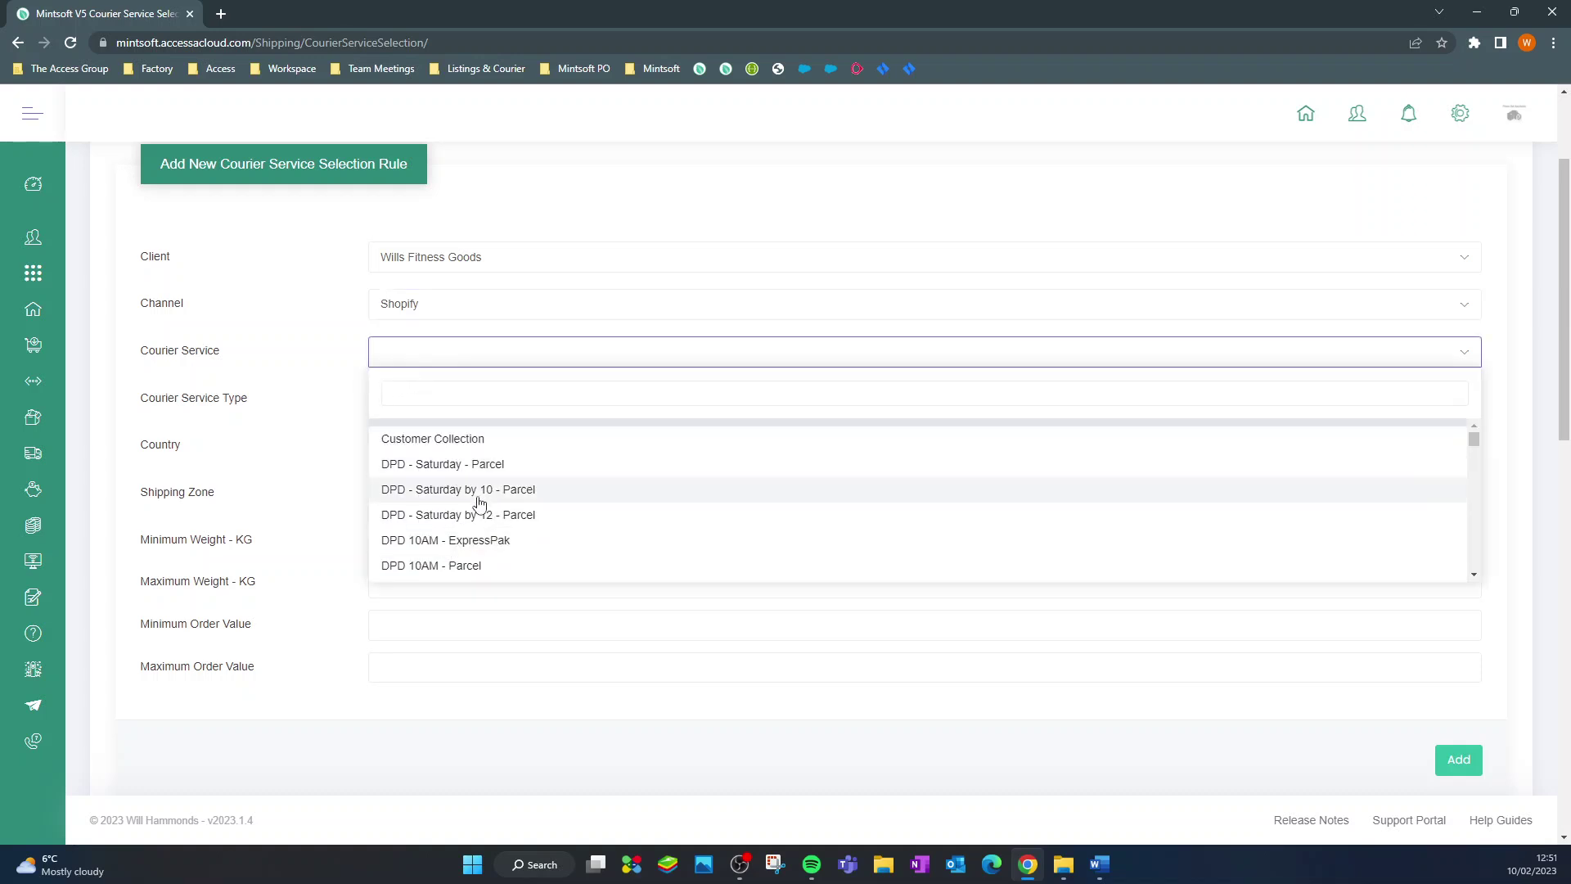
{"action": "left_click", "coordinate": [471, 568]}
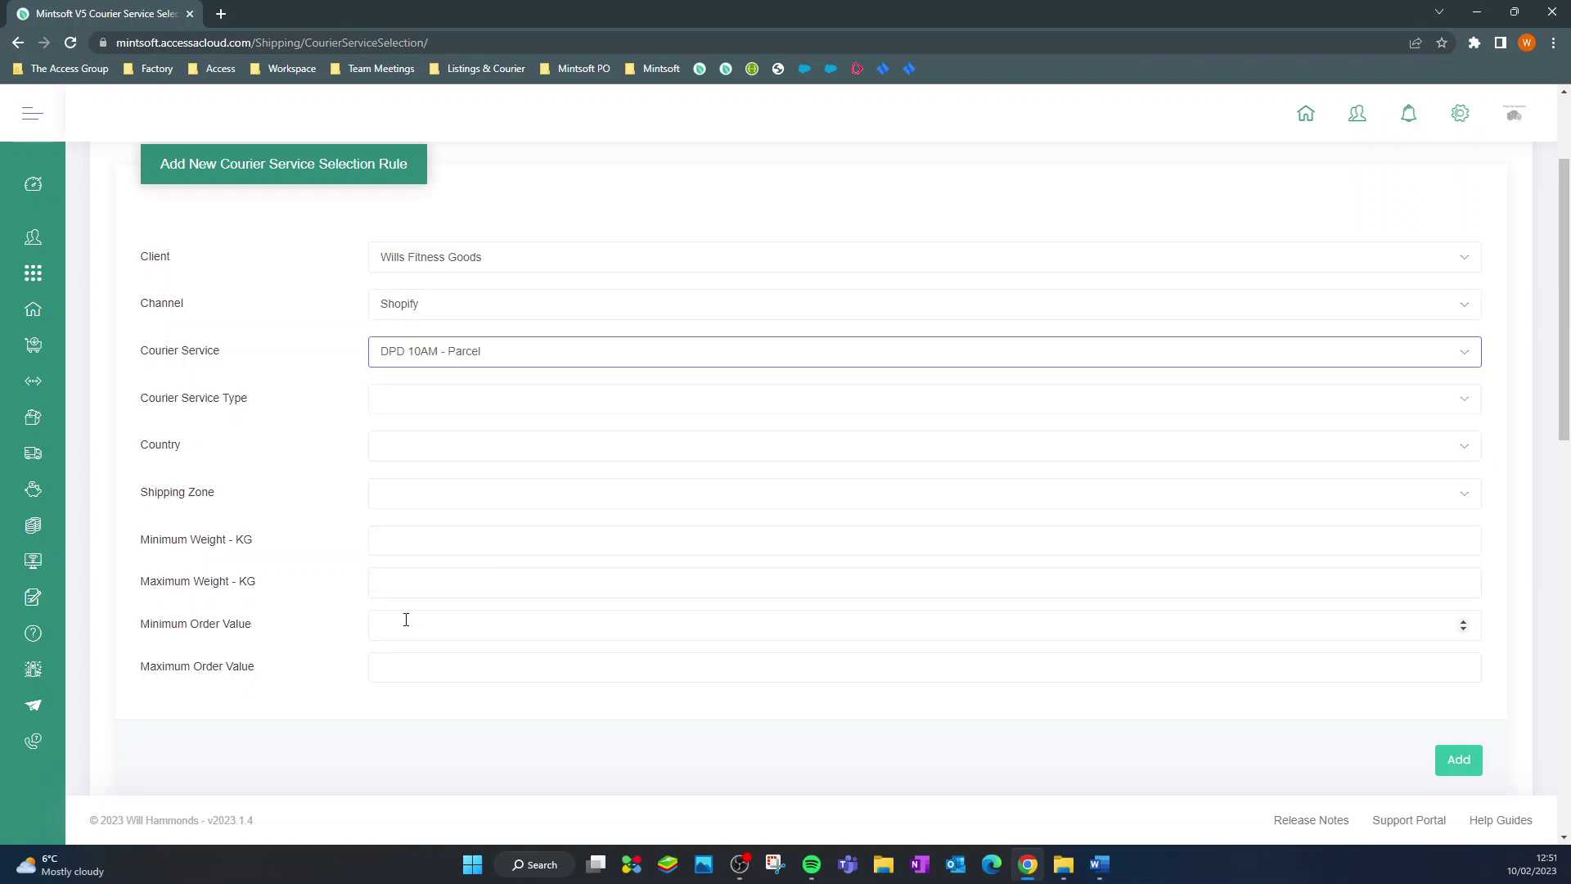
{"action": "left_click", "coordinate": [406, 410]}
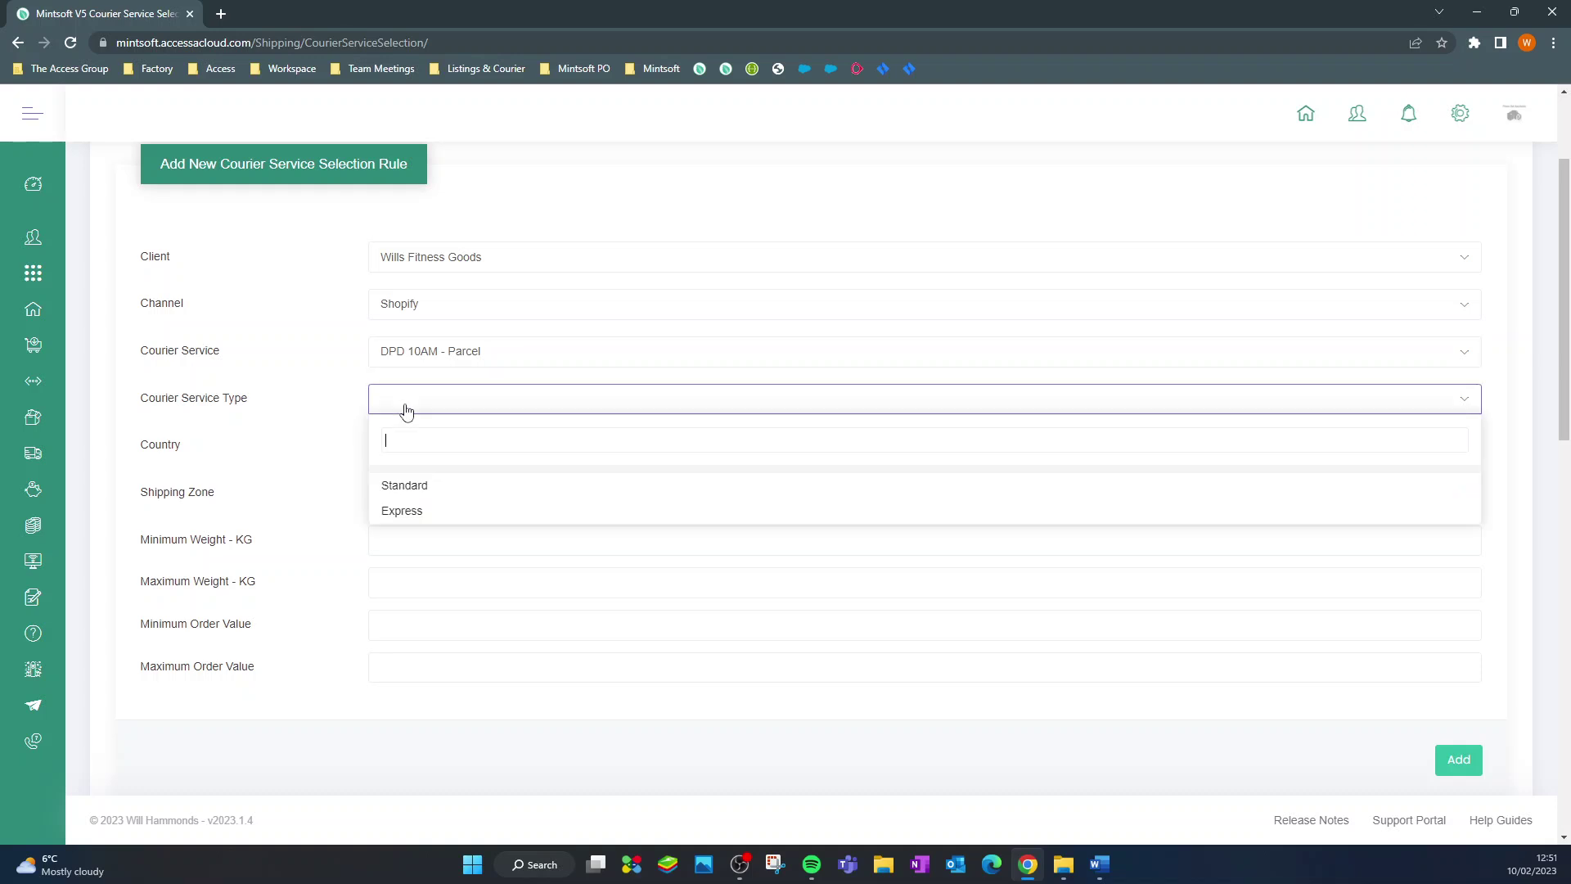
{"action": "left_click", "coordinate": [419, 486]}
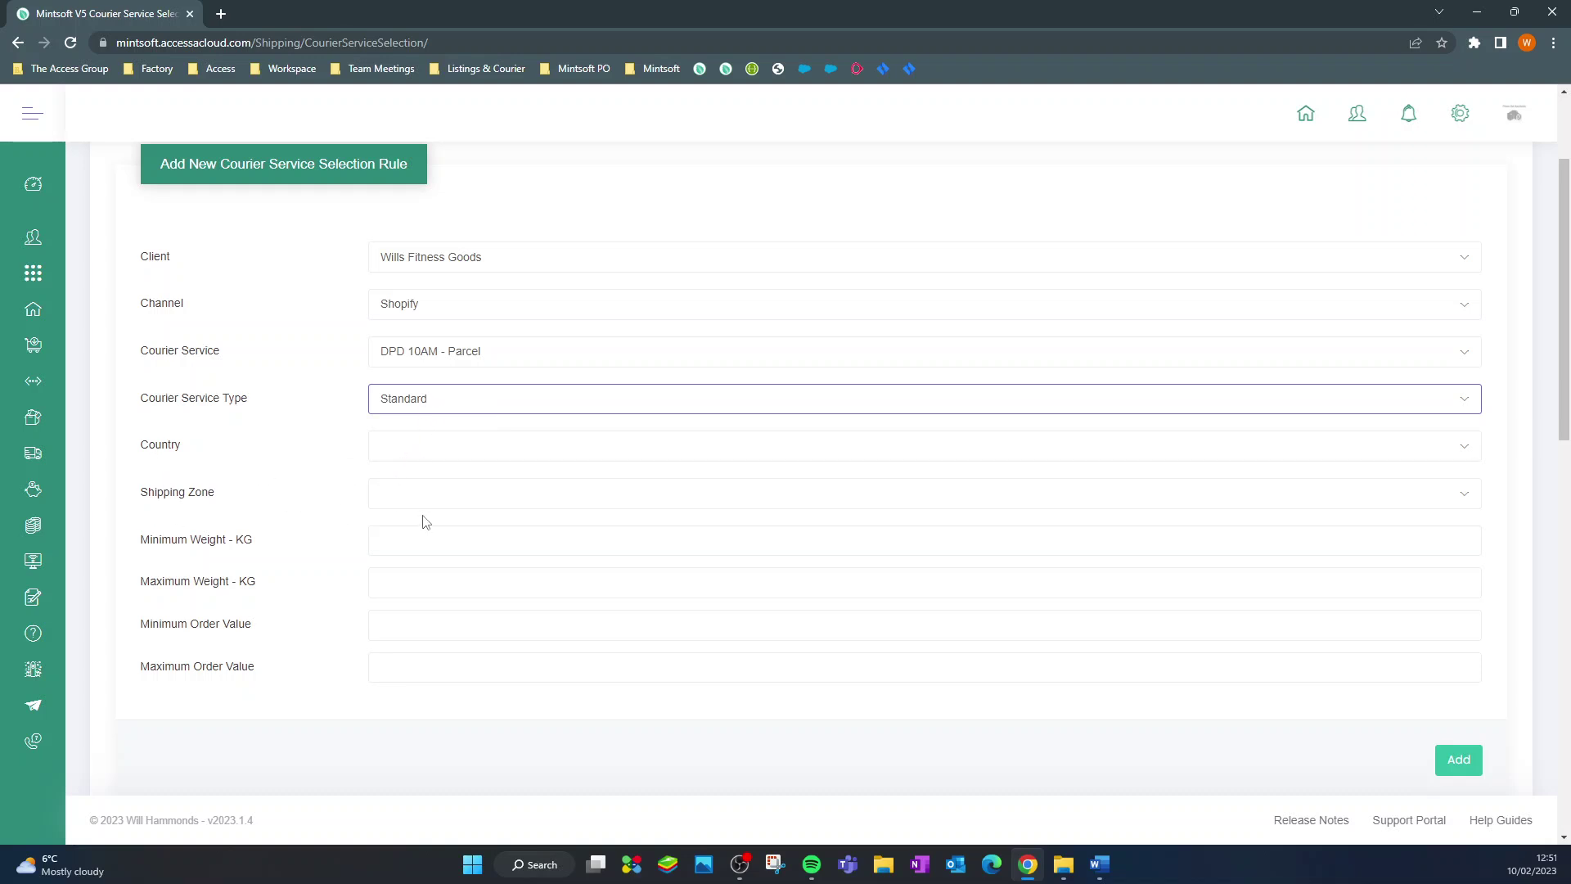
{"action": "left_click", "coordinate": [431, 454]}
{"action": "left_click", "coordinate": [440, 529]}
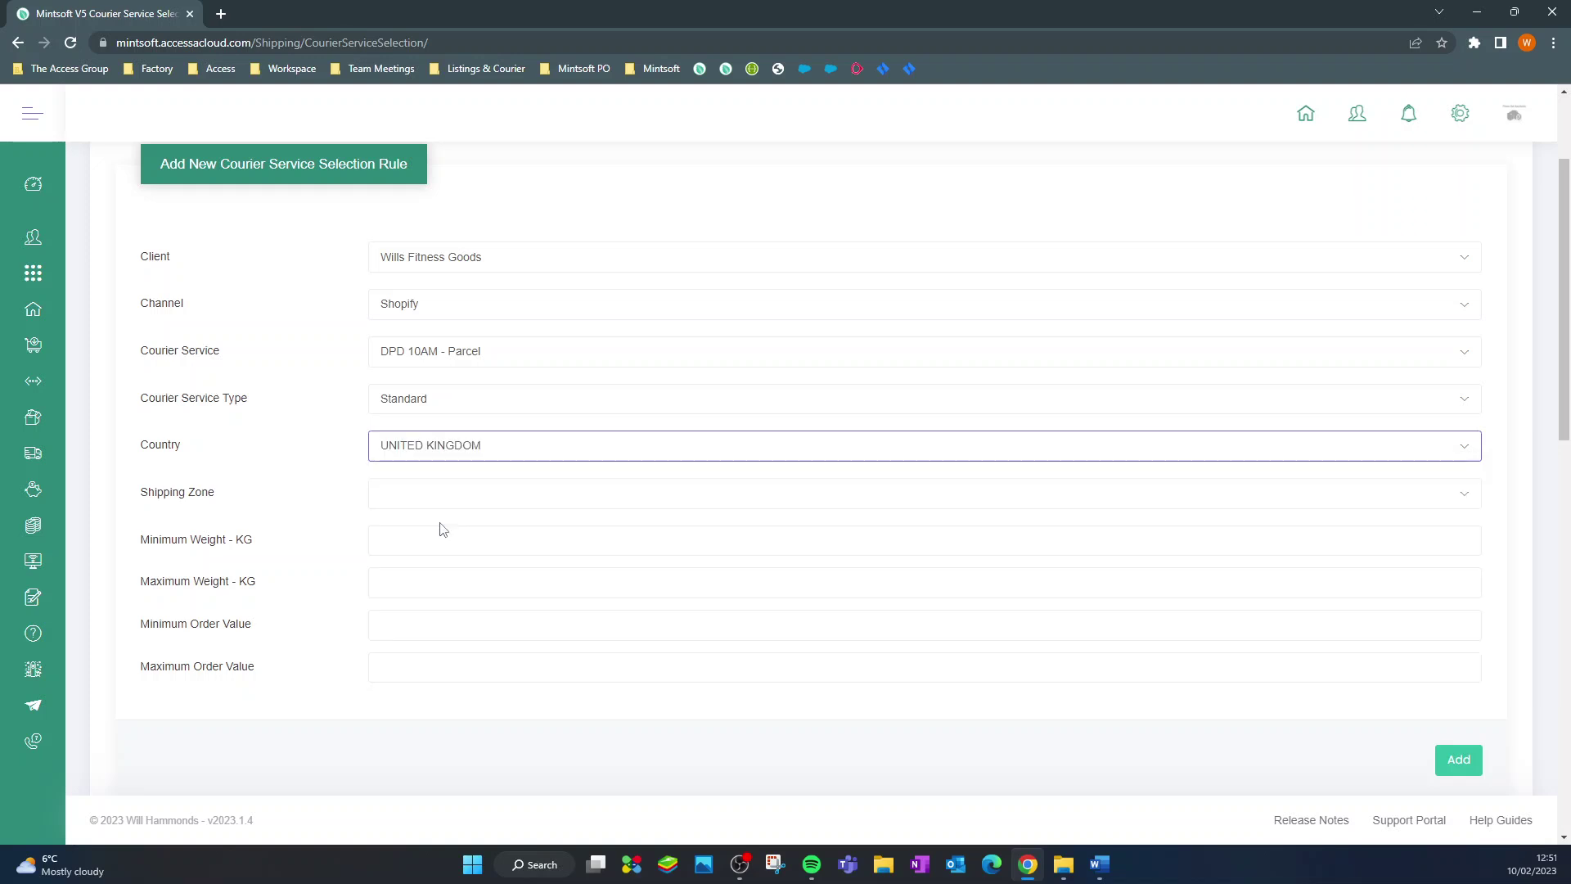
Set the rule's weight range to 0 to 5 kg and its order value range to 0 to 99999
{"action": "left_click", "coordinate": [427, 540]}
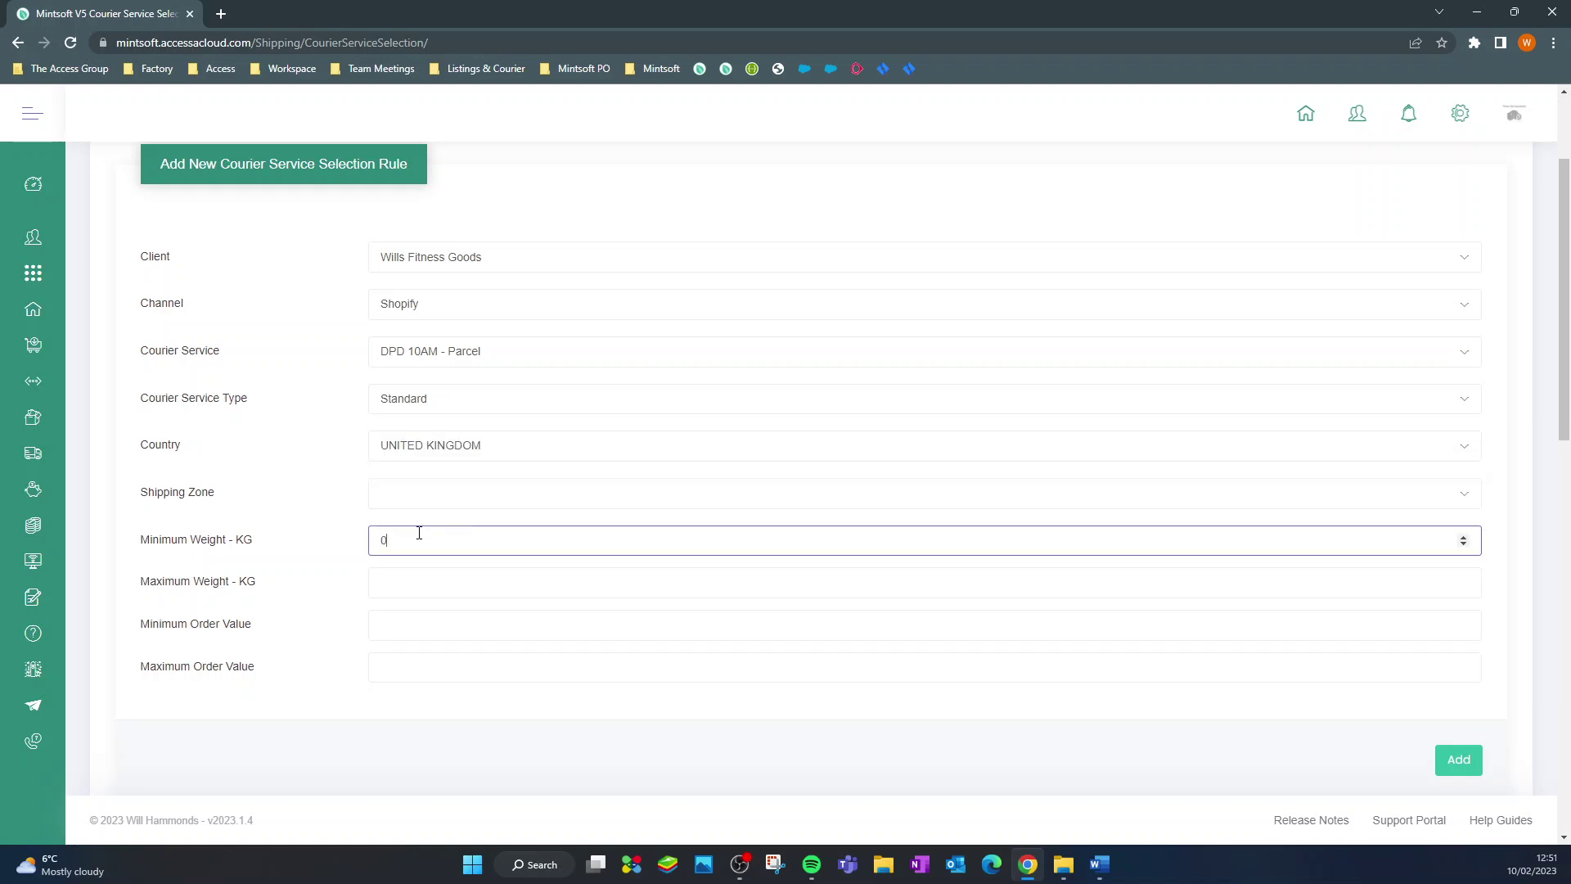
{"action": "key", "text": "Tab"}
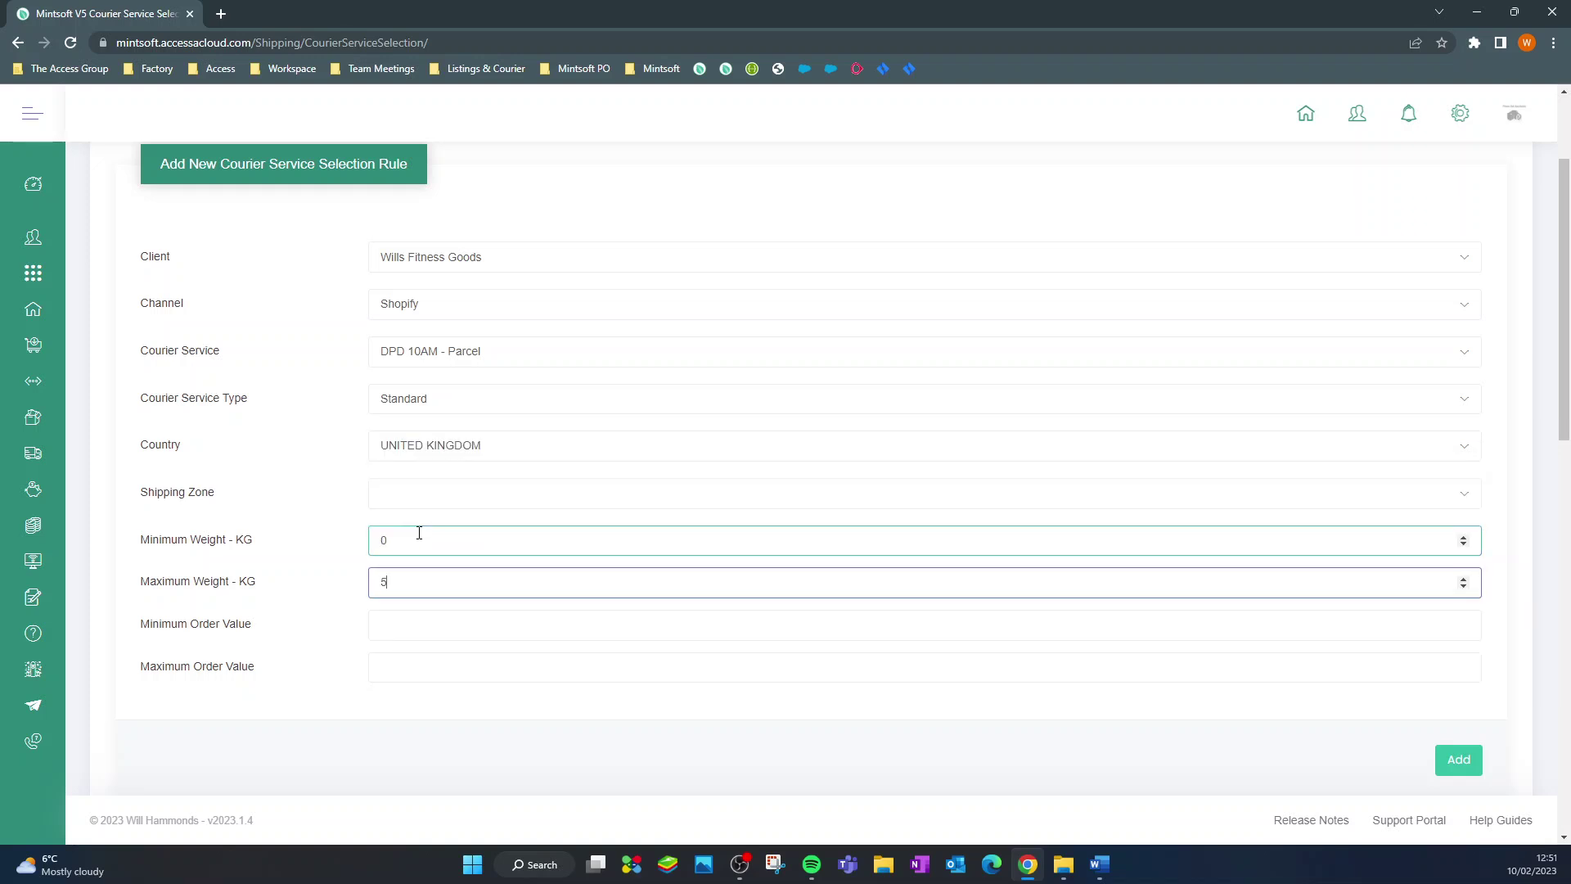
{"action": "key", "text": "Tab"}
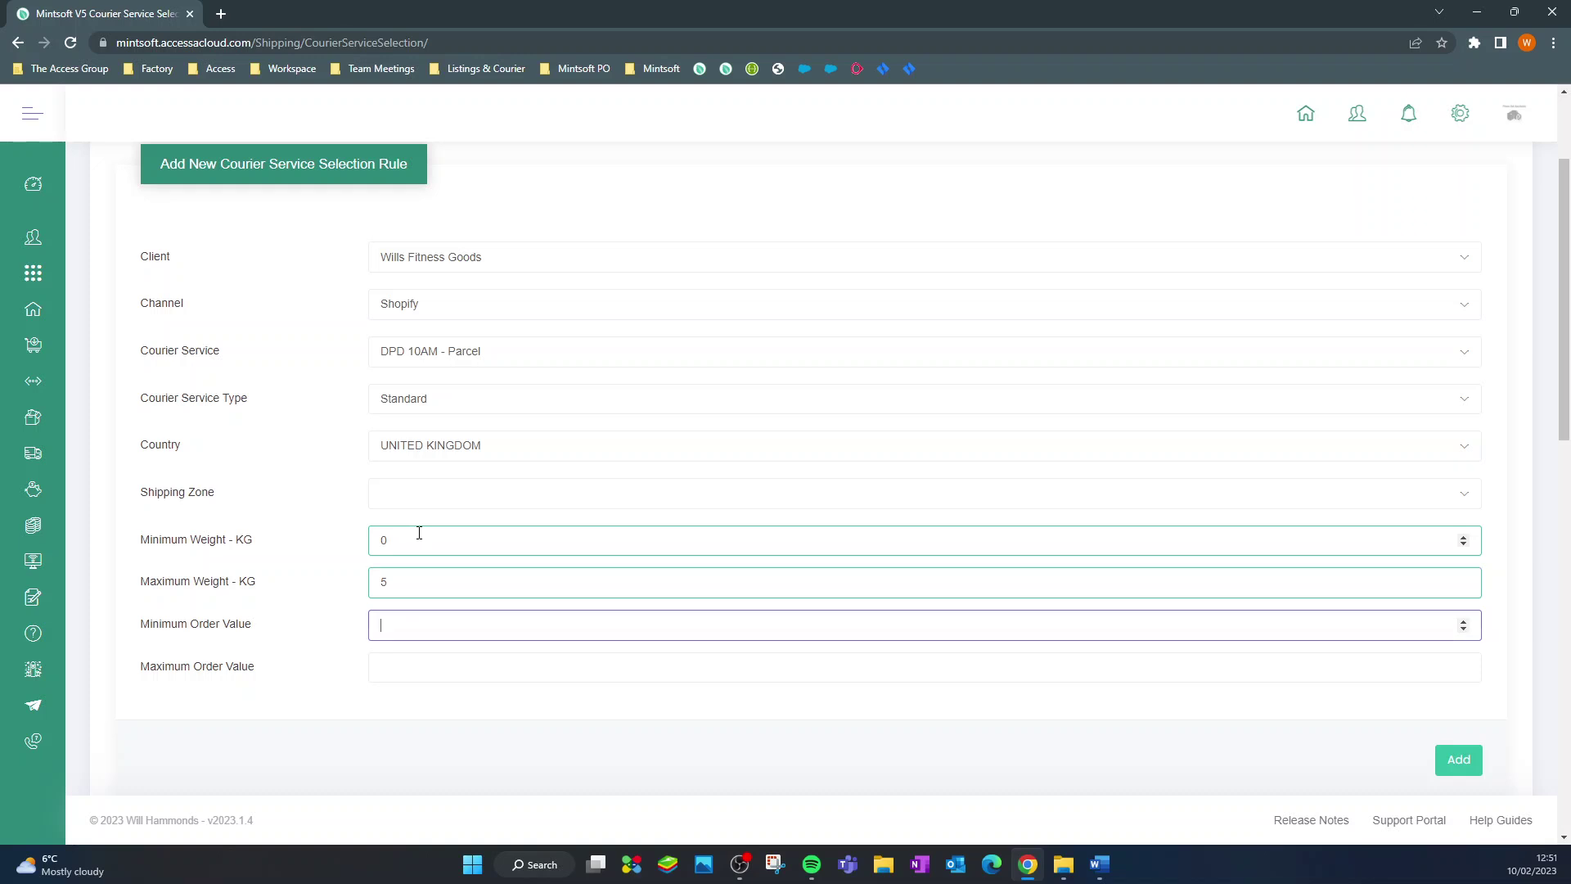
{"action": "key", "text": "Tab"}
{"action": "type", "text": "500"}
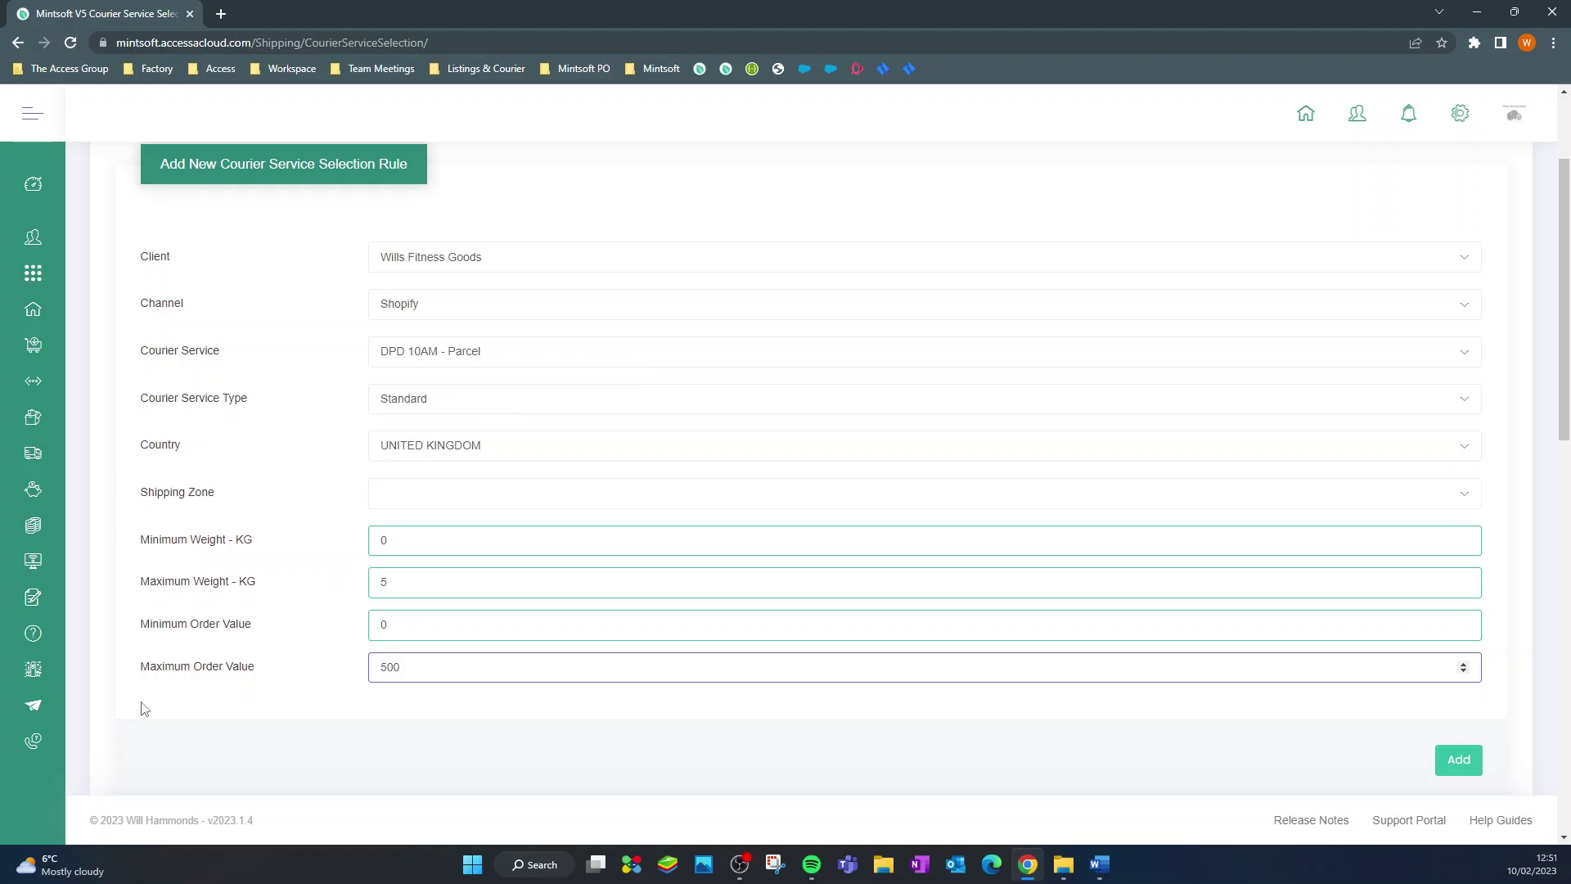
{"action": "left_click_drag", "start_coordinate": [425, 680], "coordinate": [261, 681]}
{"action": "type", "text": "99999"}
{"action": "left_click", "coordinate": [1457, 761]}
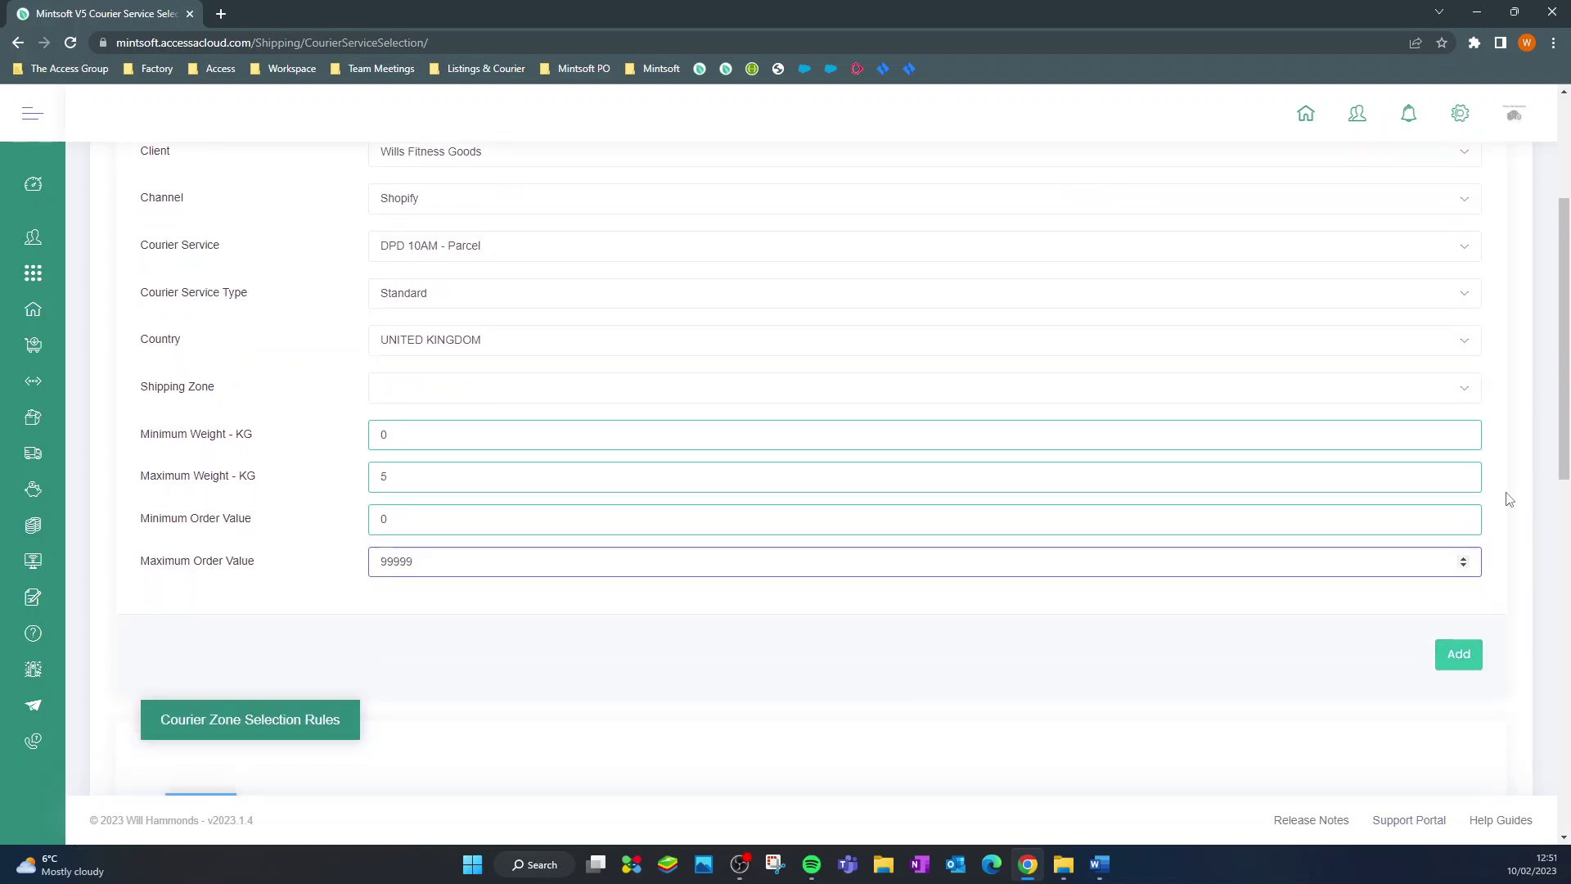
Change the new selection rule's minimum weight to 5.001 kg and its maximum weight to 30 kg
{"action": "scroll", "coordinate": [1508, 499], "scroll_direction": "down", "scroll_amount": 3}
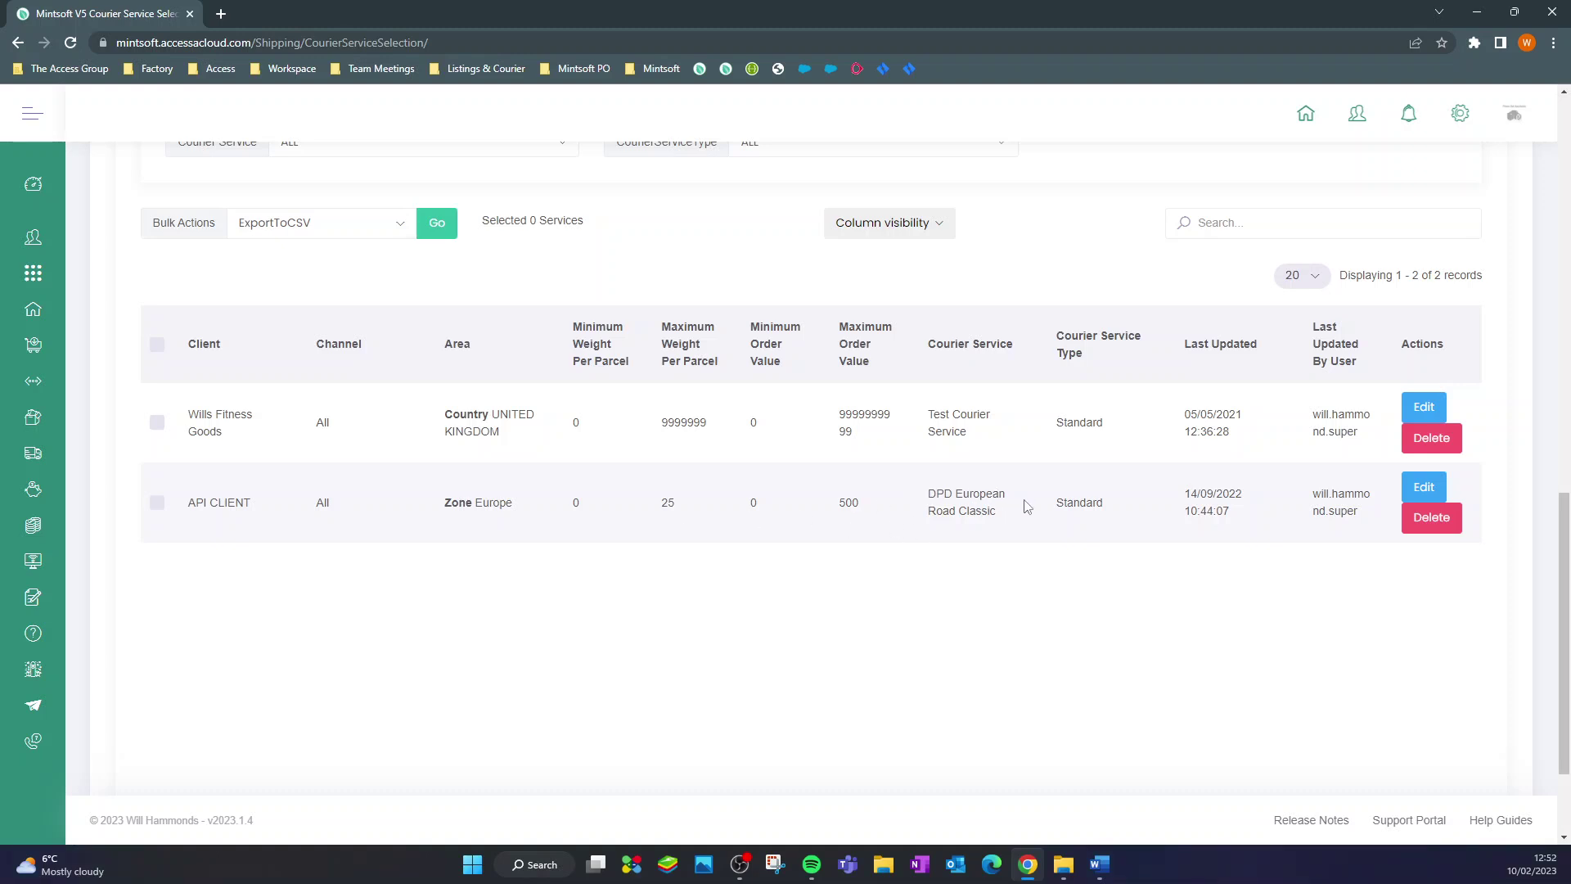
{"action": "scroll", "coordinate": [1077, 694], "scroll_direction": "up", "scroll_amount": 10}
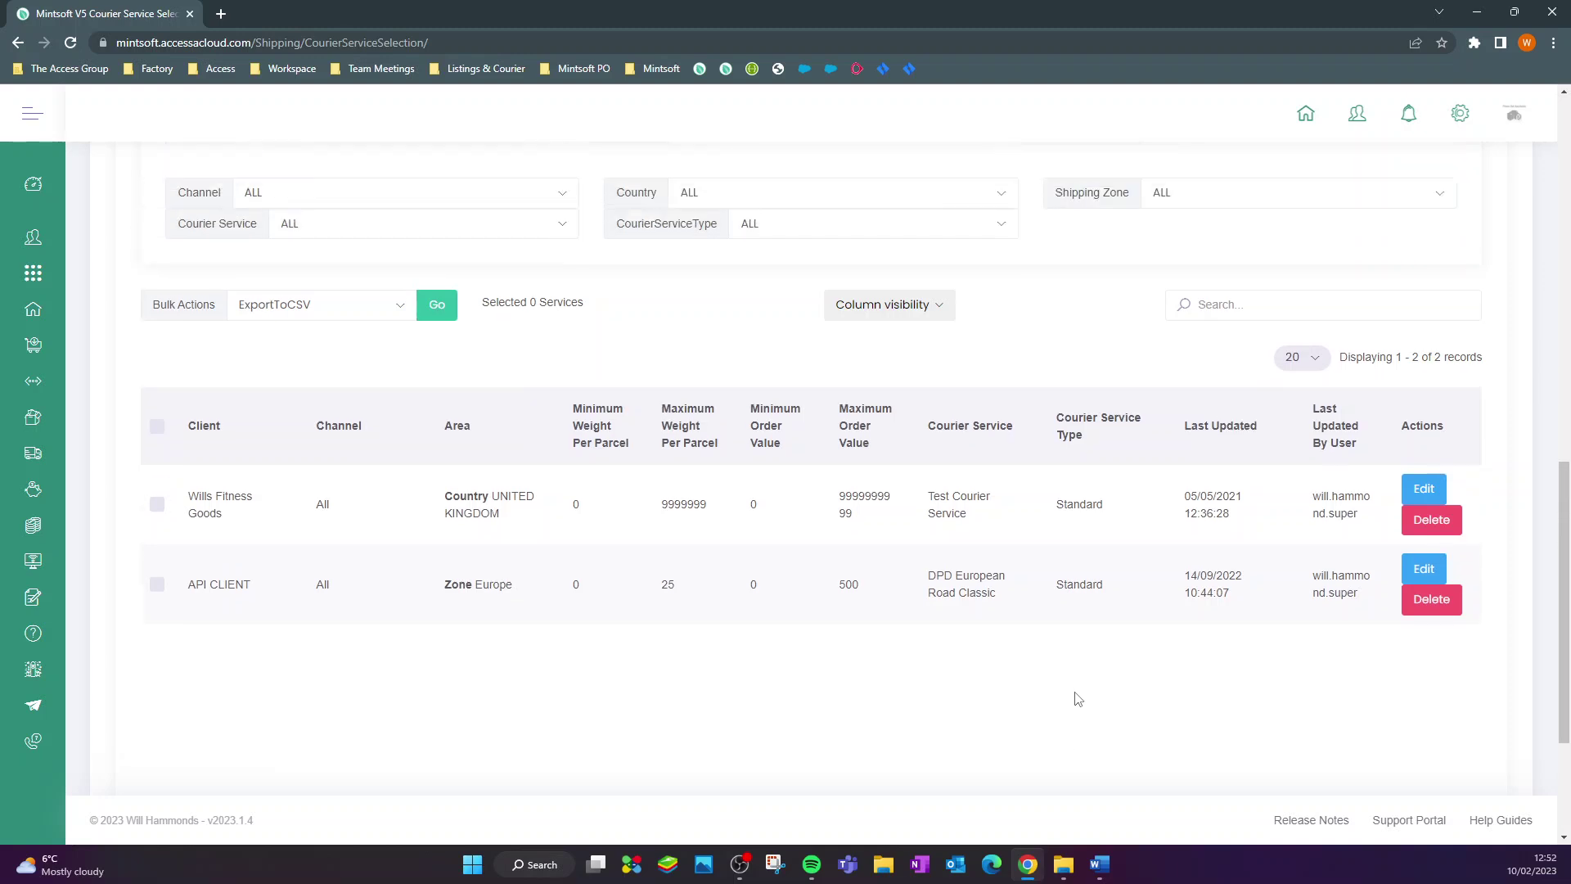
{"action": "scroll", "coordinate": [999, 592], "scroll_direction": "down", "scroll_amount": 1}
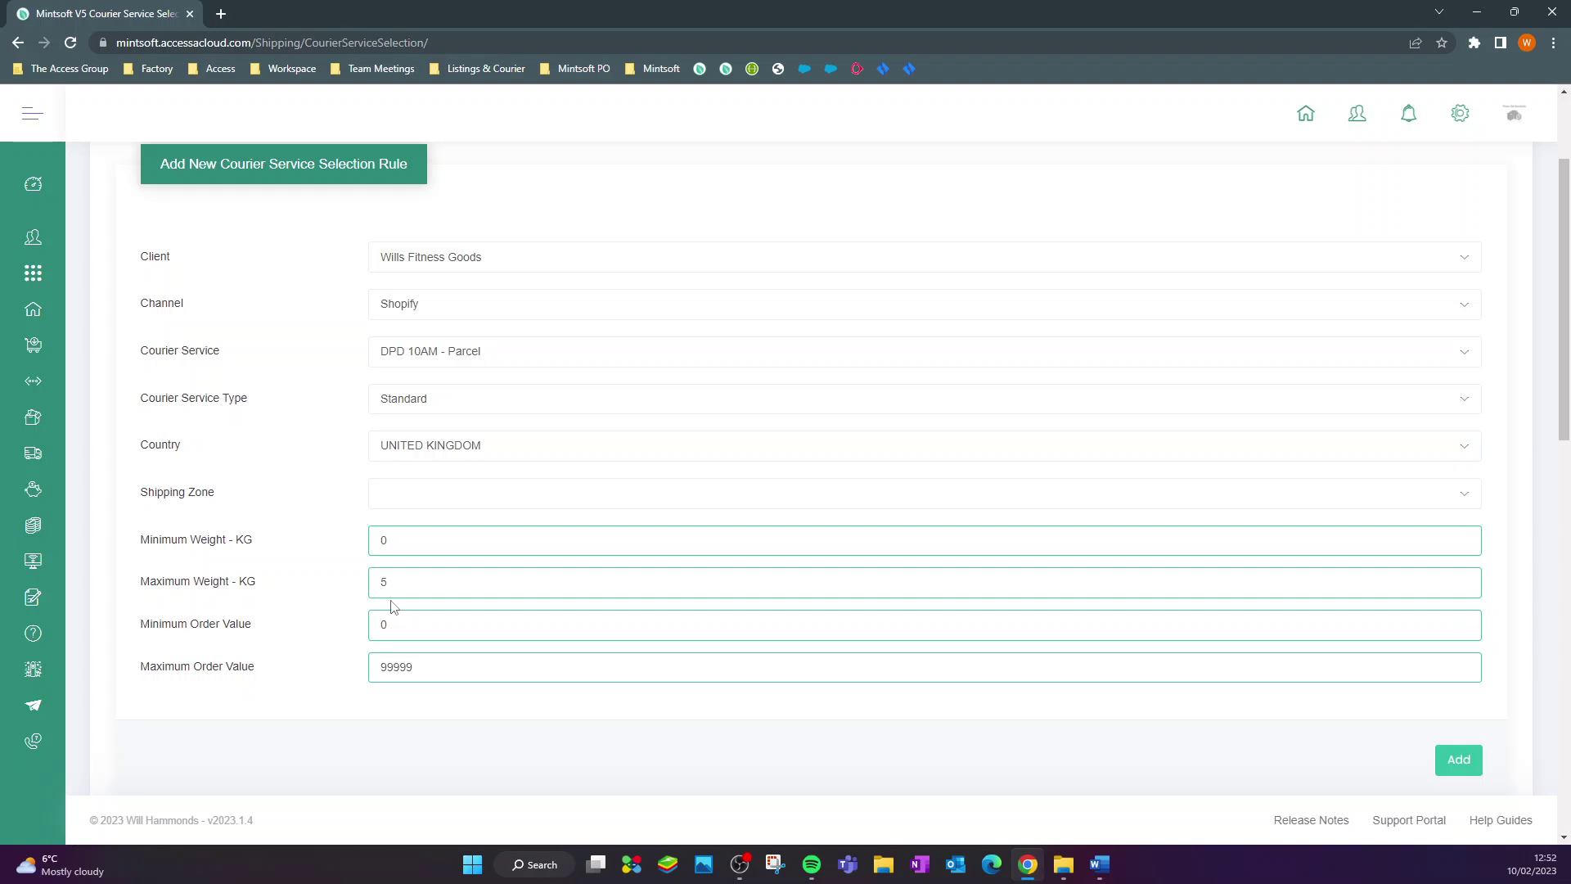
{"action": "double_click", "coordinate": [400, 547]}
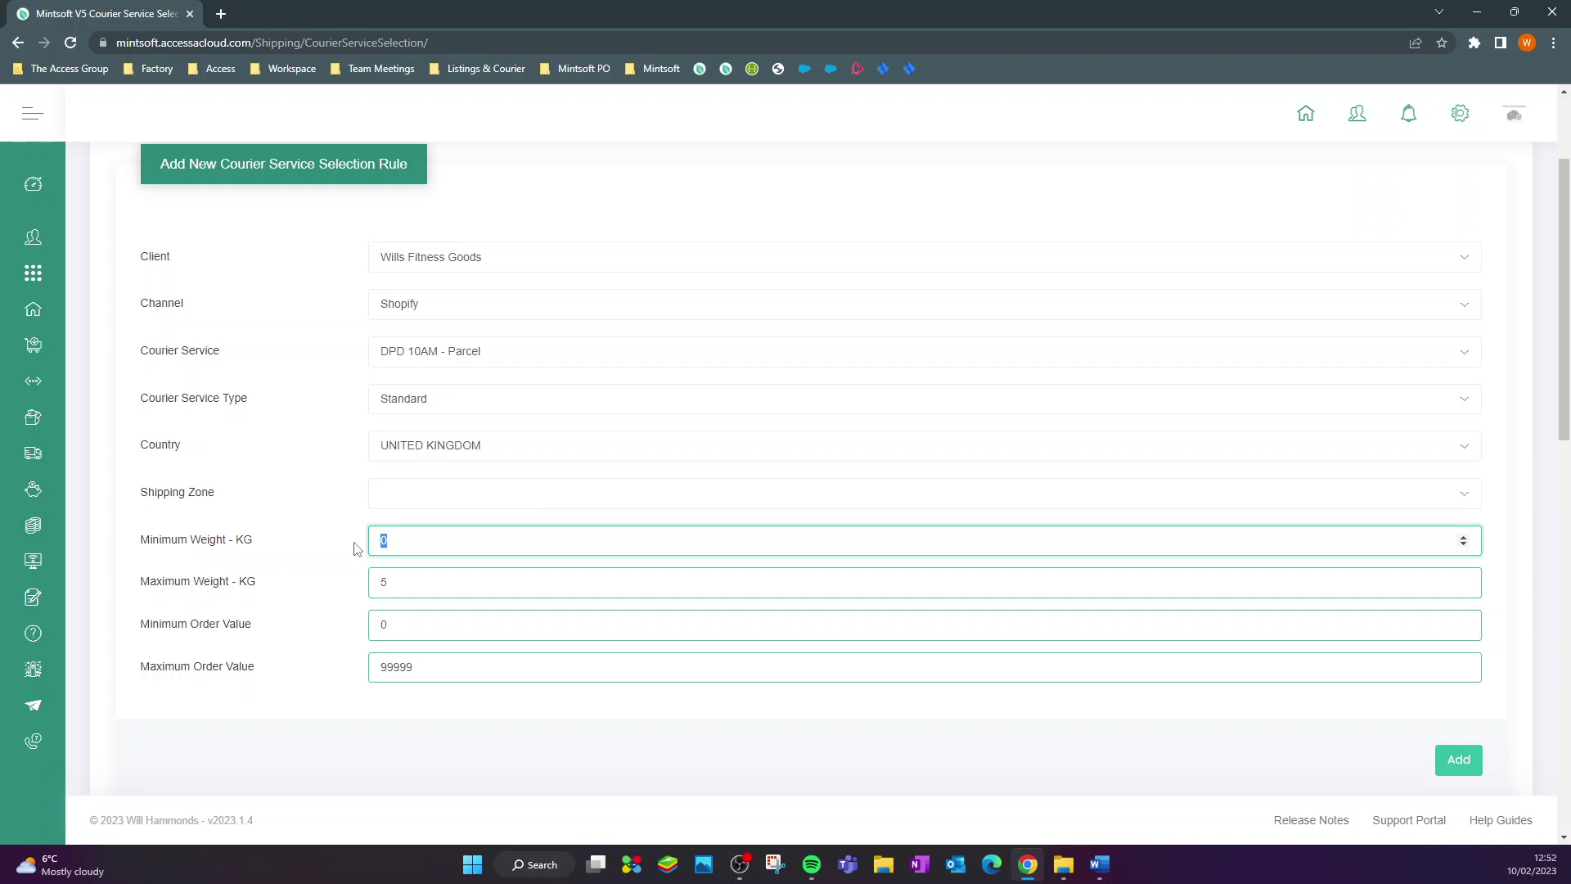
{"action": "type", "text": "5.001"}
{"action": "double_click", "coordinate": [418, 581]}
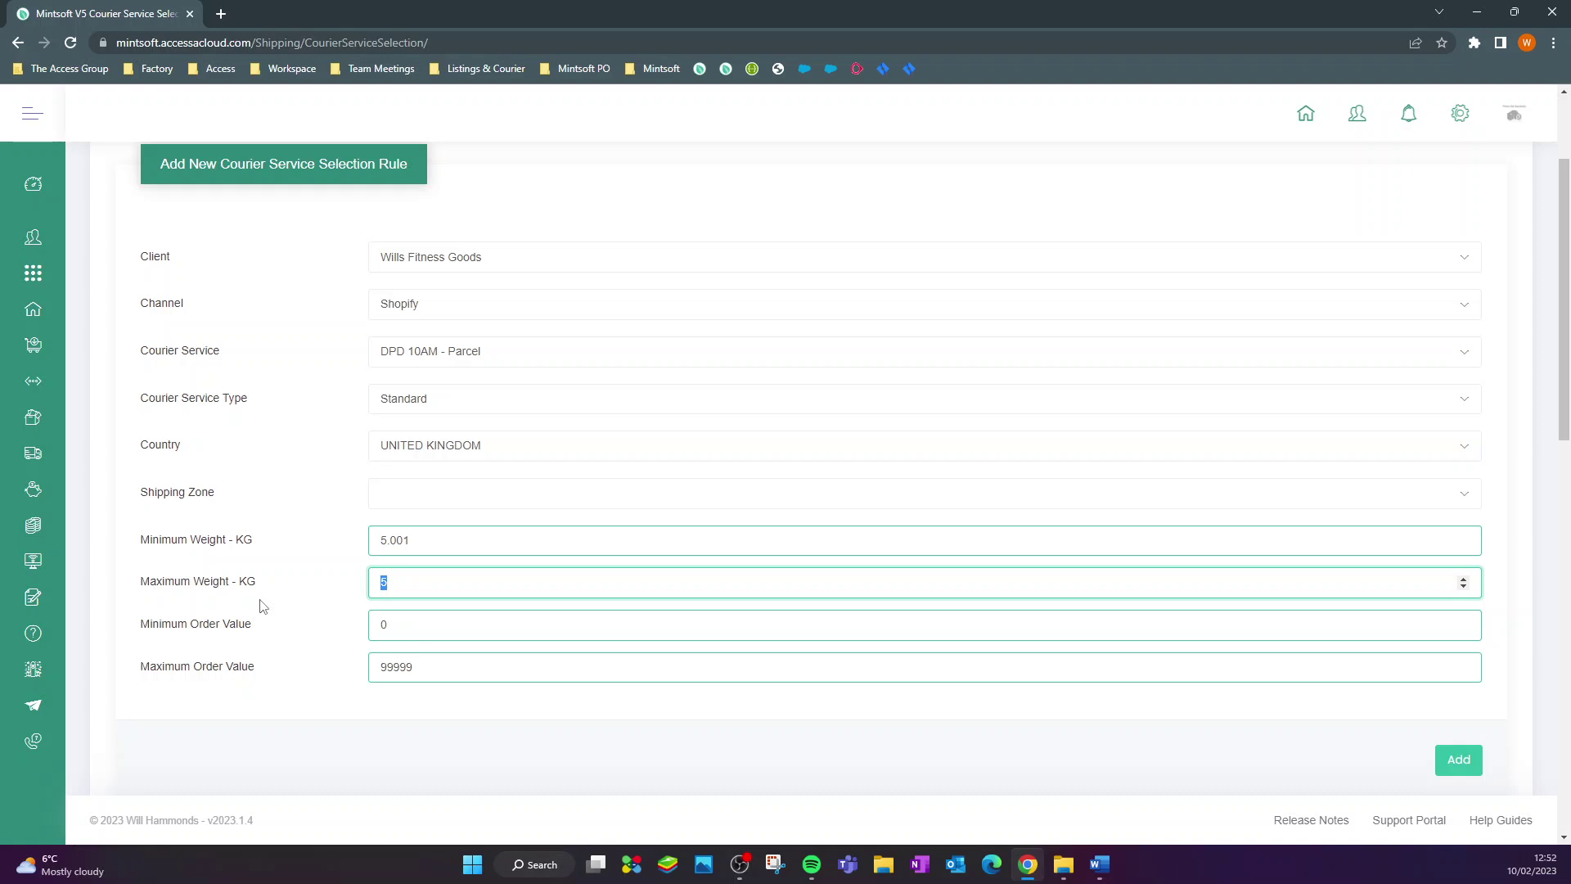
{"action": "type", "text": "30"}
Start a new courier service mapping with Shopify as the source and Wills Fitness Goods as the client
{"action": "mouse_move", "coordinate": [37, 511]}
{"action": "left_click", "coordinate": [61, 462]}
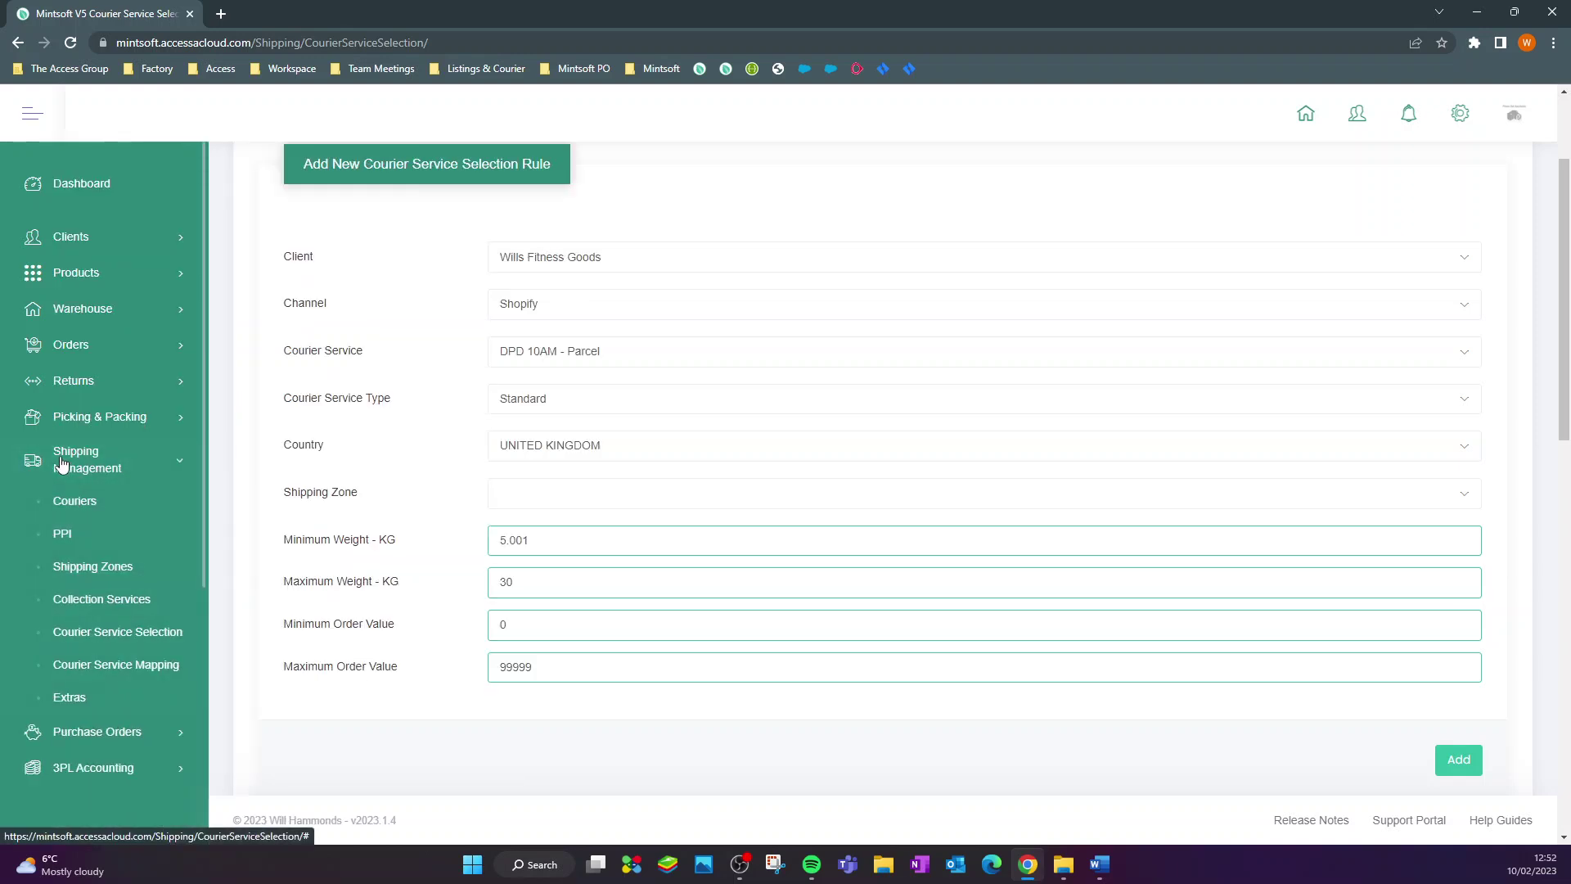
{"action": "left_click", "coordinate": [129, 664]}
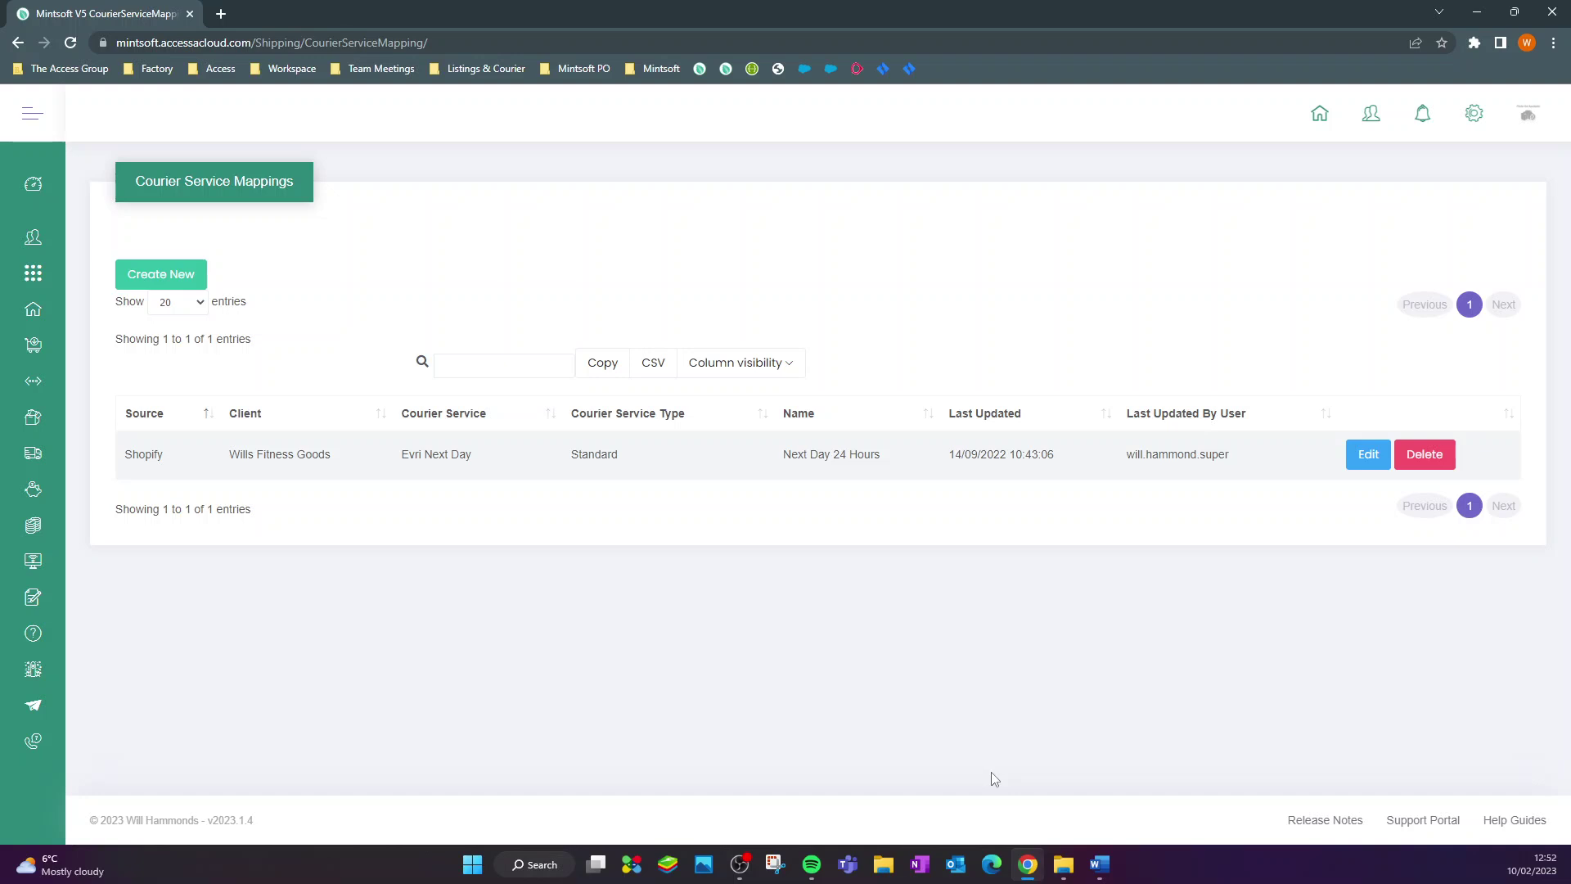
{"action": "left_click", "coordinate": [184, 282]}
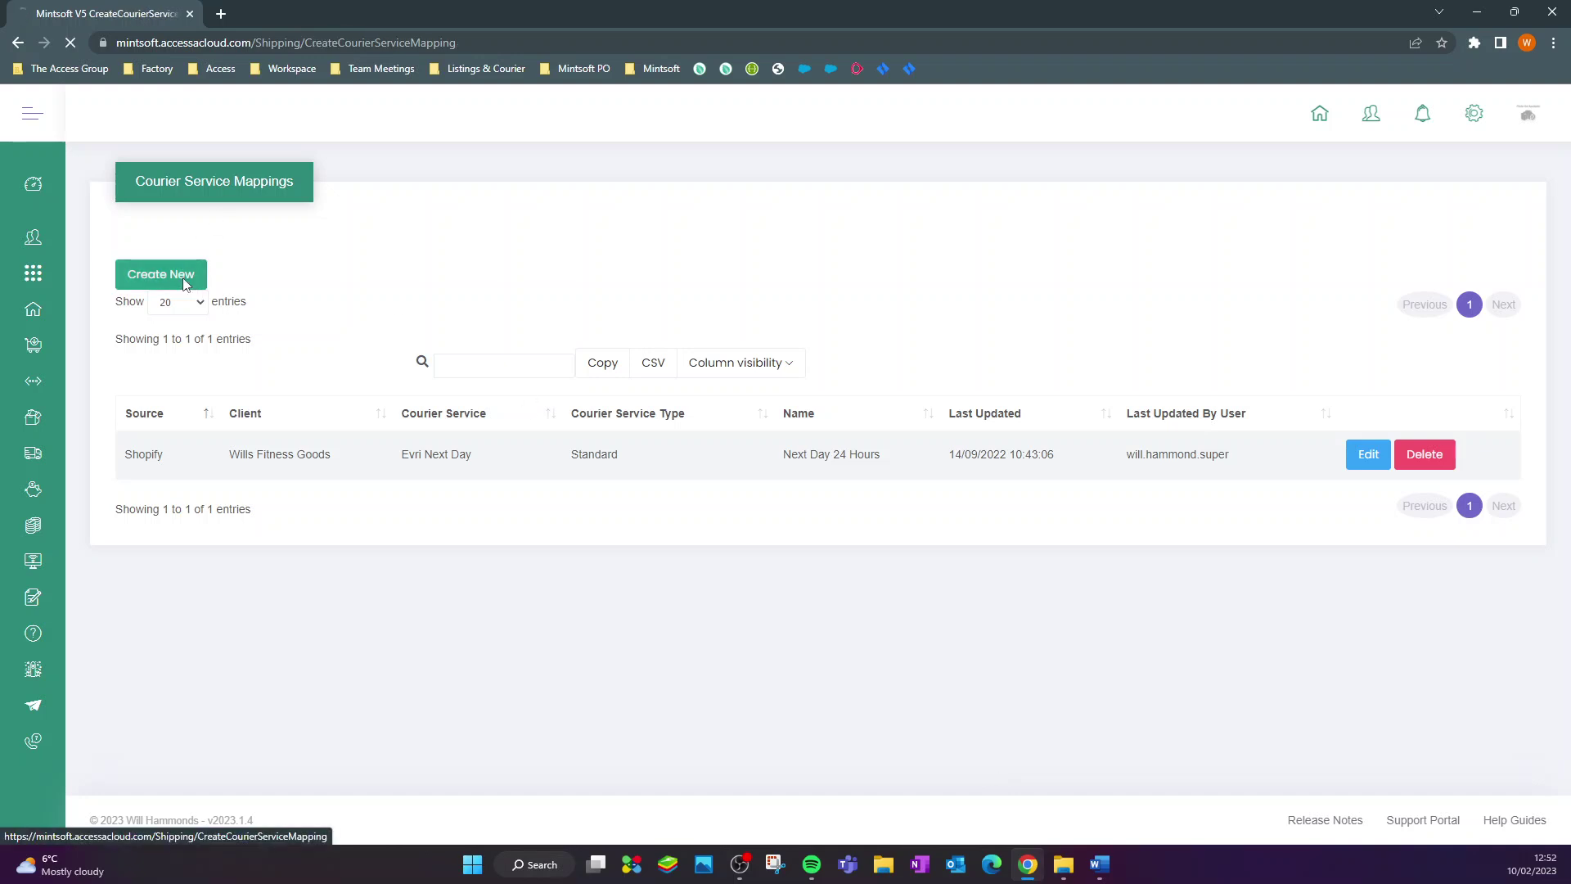
{"action": "left_click", "coordinate": [409, 273]}
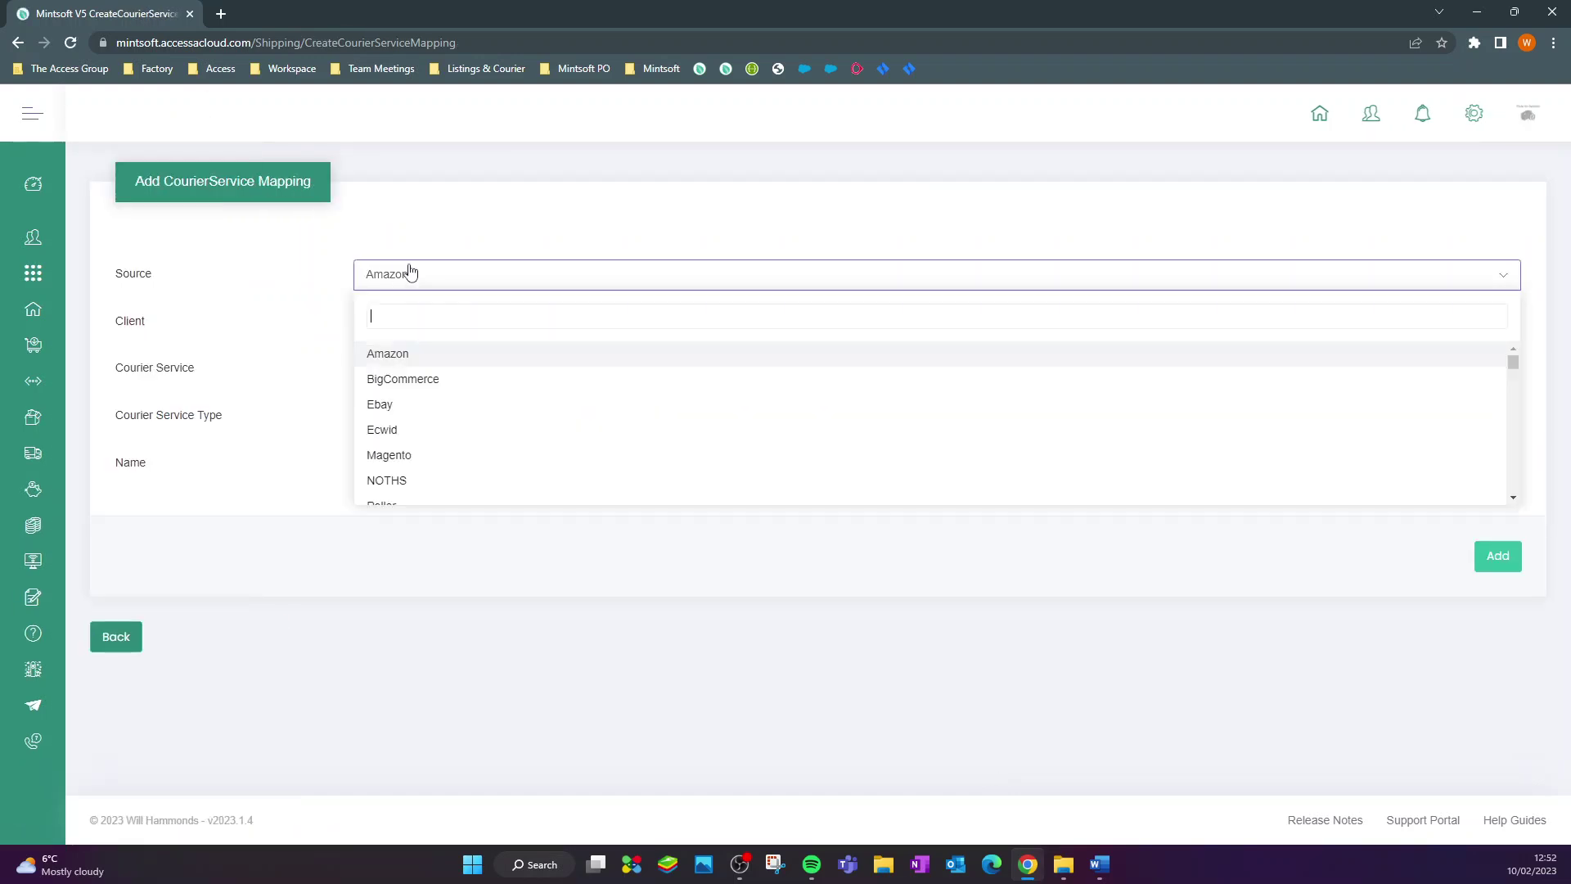
{"action": "type", "text": "sh"}
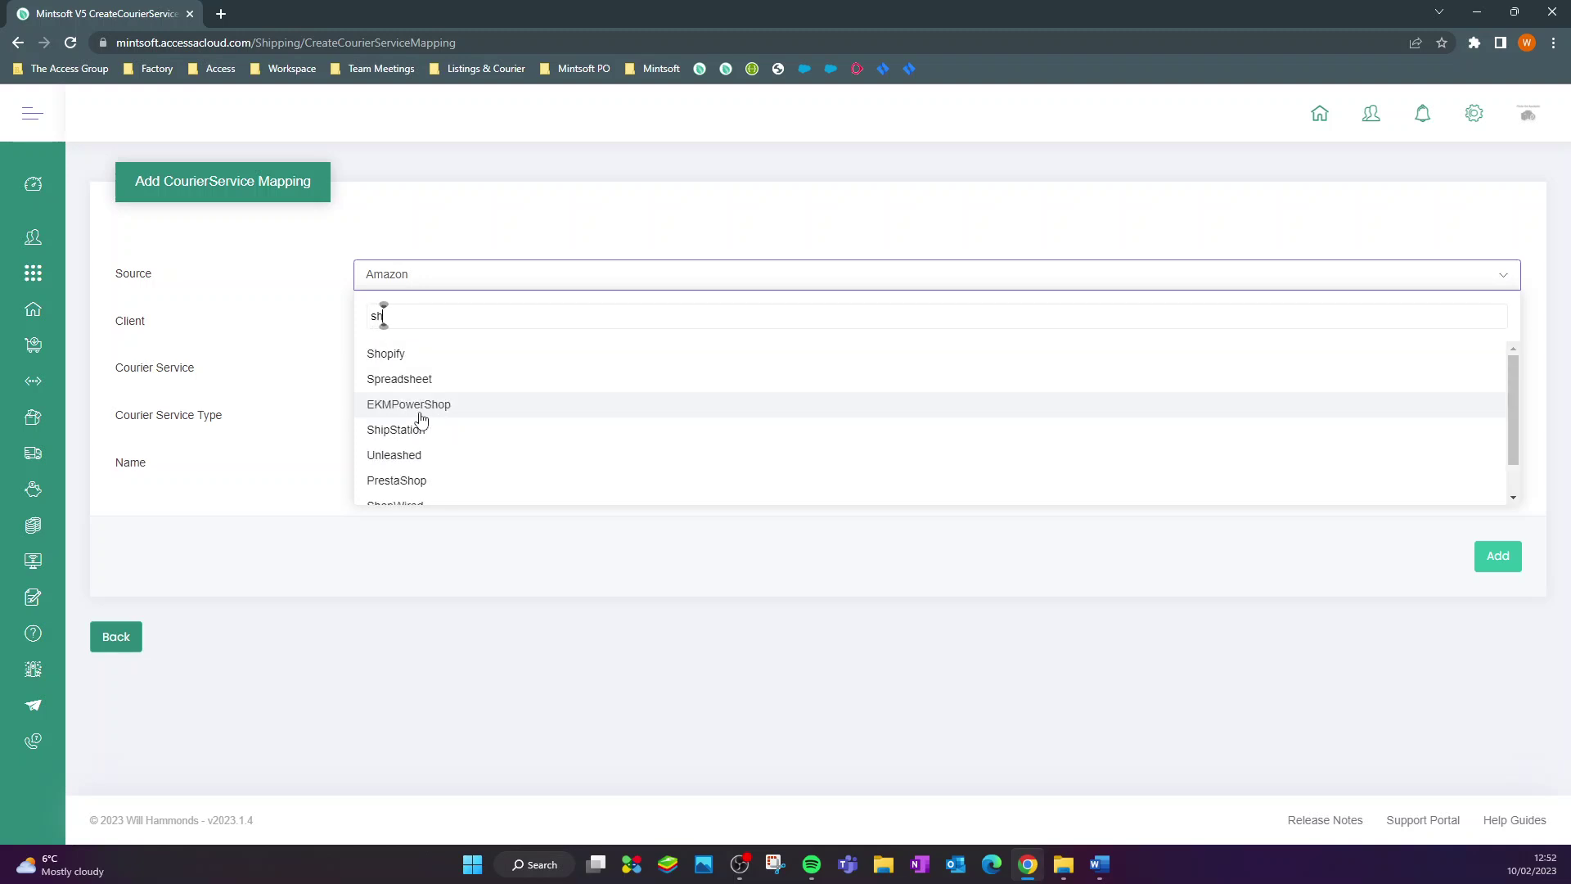
{"action": "type", "text": "o"}
{"action": "left_click", "coordinate": [410, 352]}
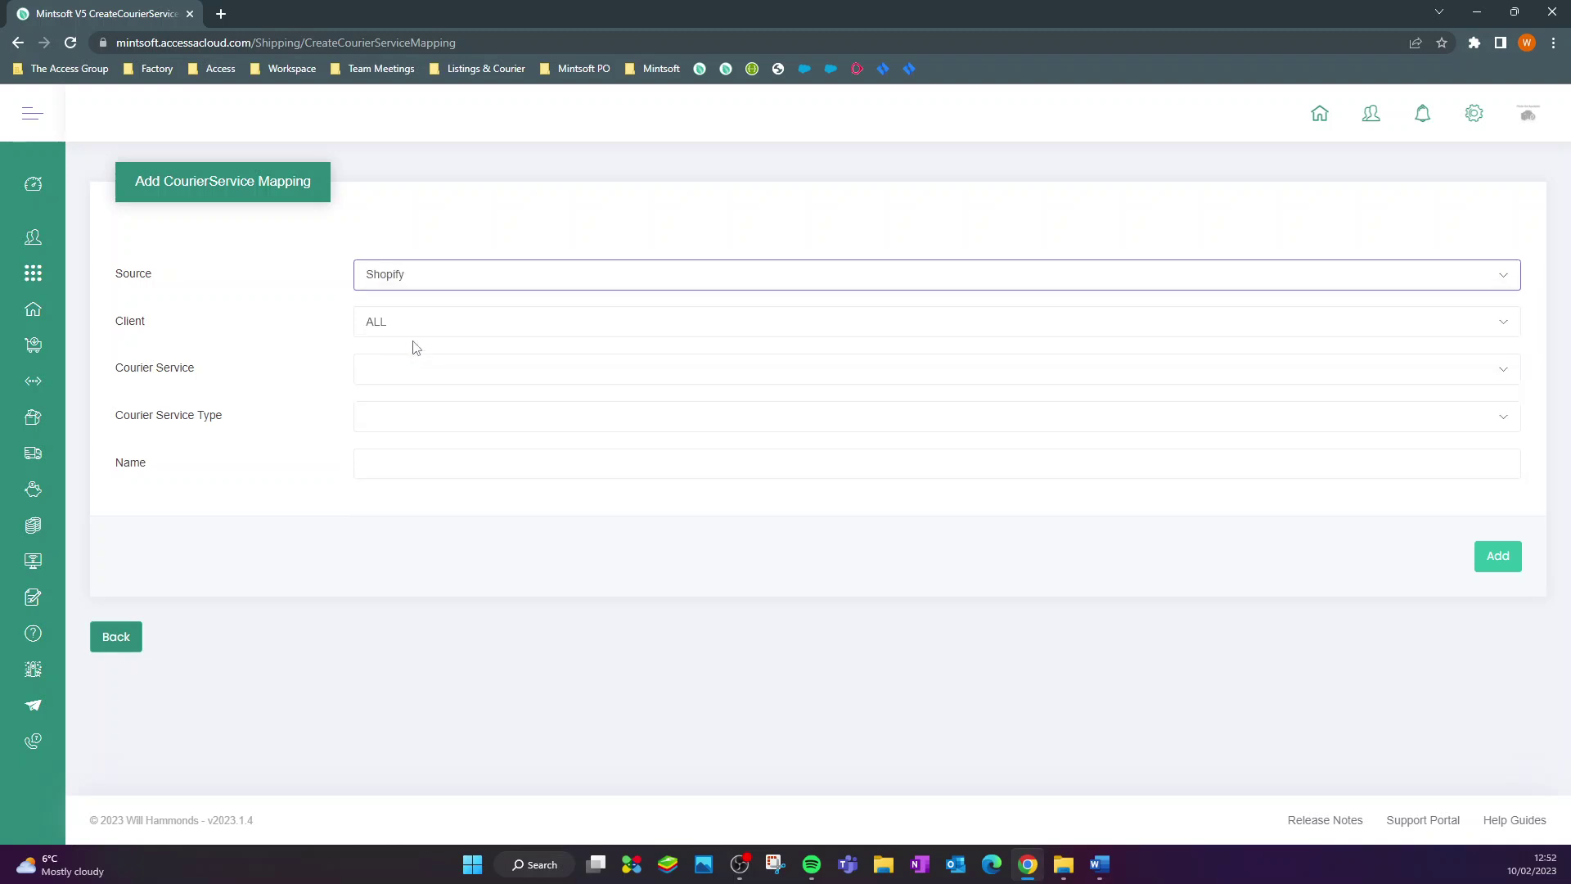
{"action": "left_click", "coordinate": [419, 325]}
{"action": "left_click", "coordinate": [427, 482]}
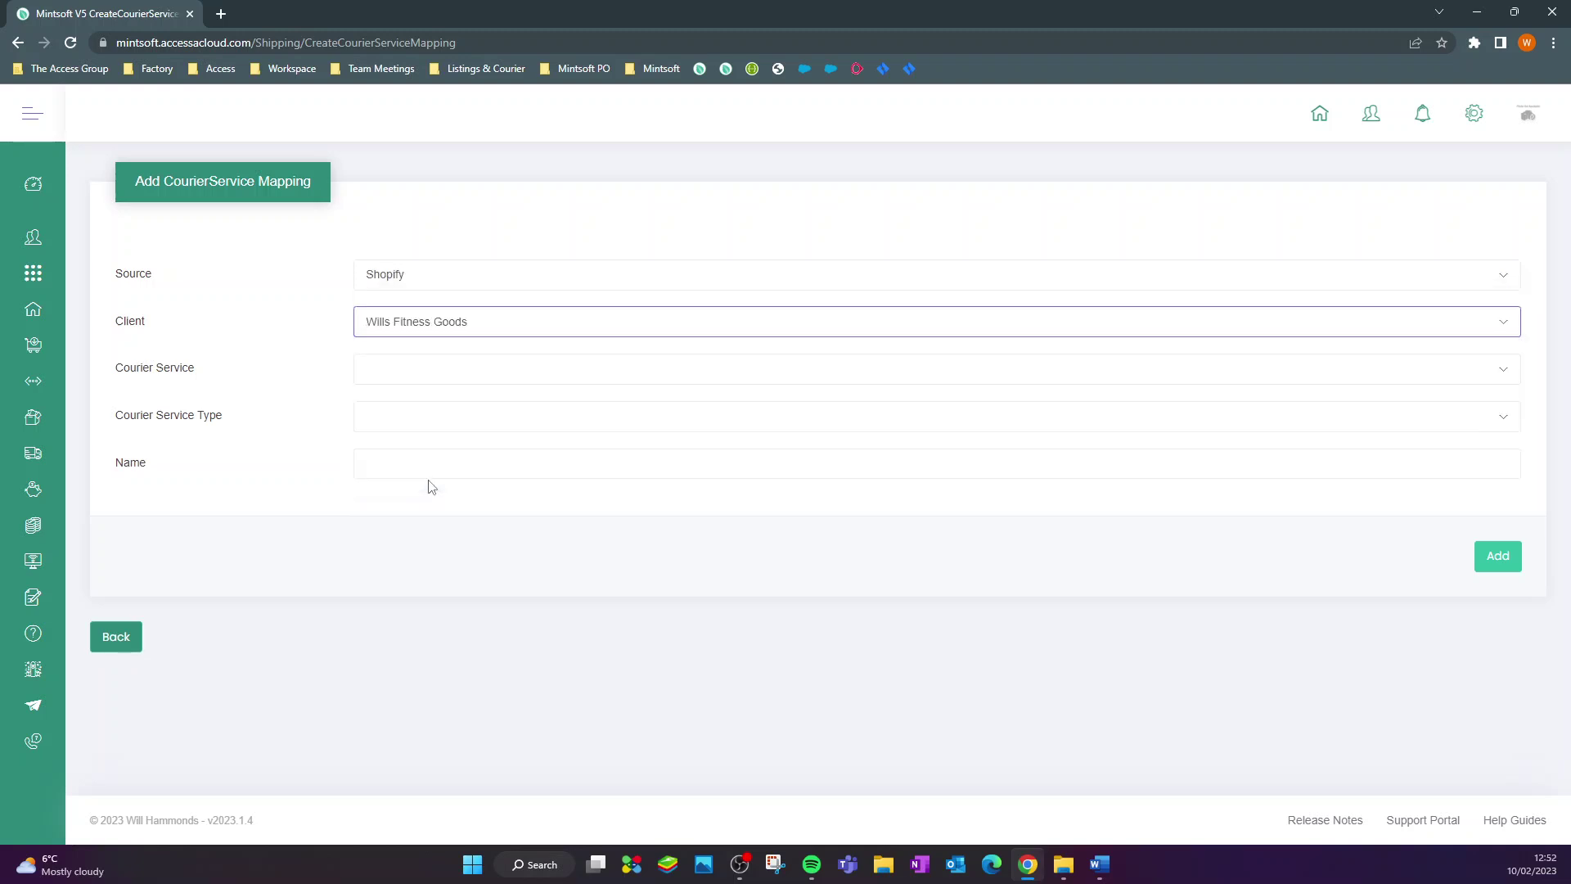
Set the mapping's courier service to DPD European Road Classic and its courier service type to Standard
{"action": "left_click", "coordinate": [431, 374]}
{"action": "scroll", "coordinate": [483, 536], "scroll_direction": "down", "scroll_amount": 4}
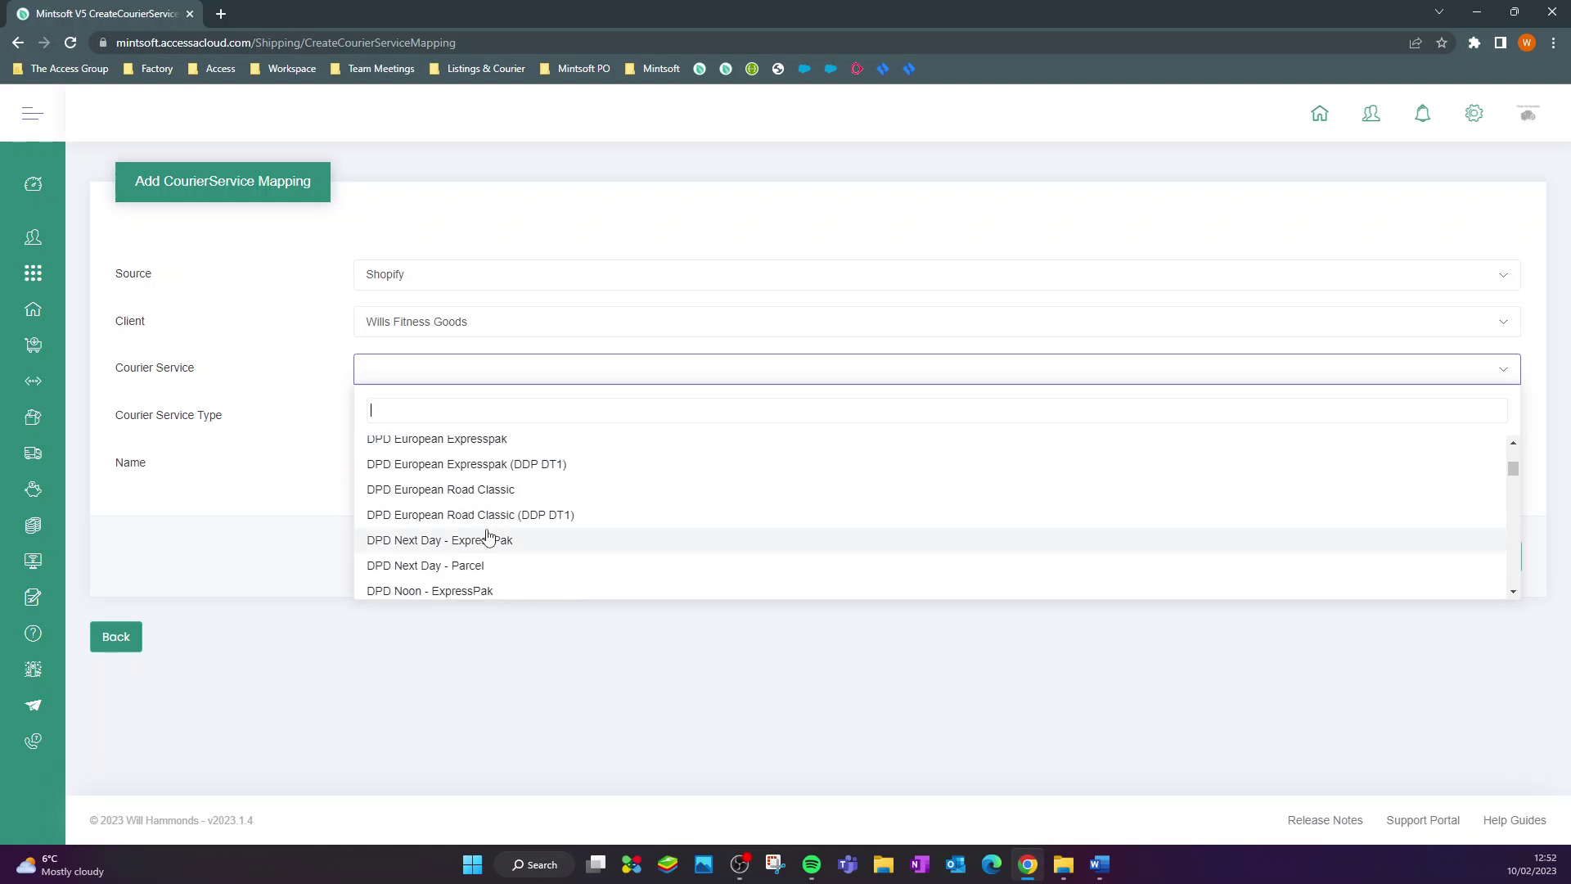
{"action": "left_click", "coordinate": [477, 490]}
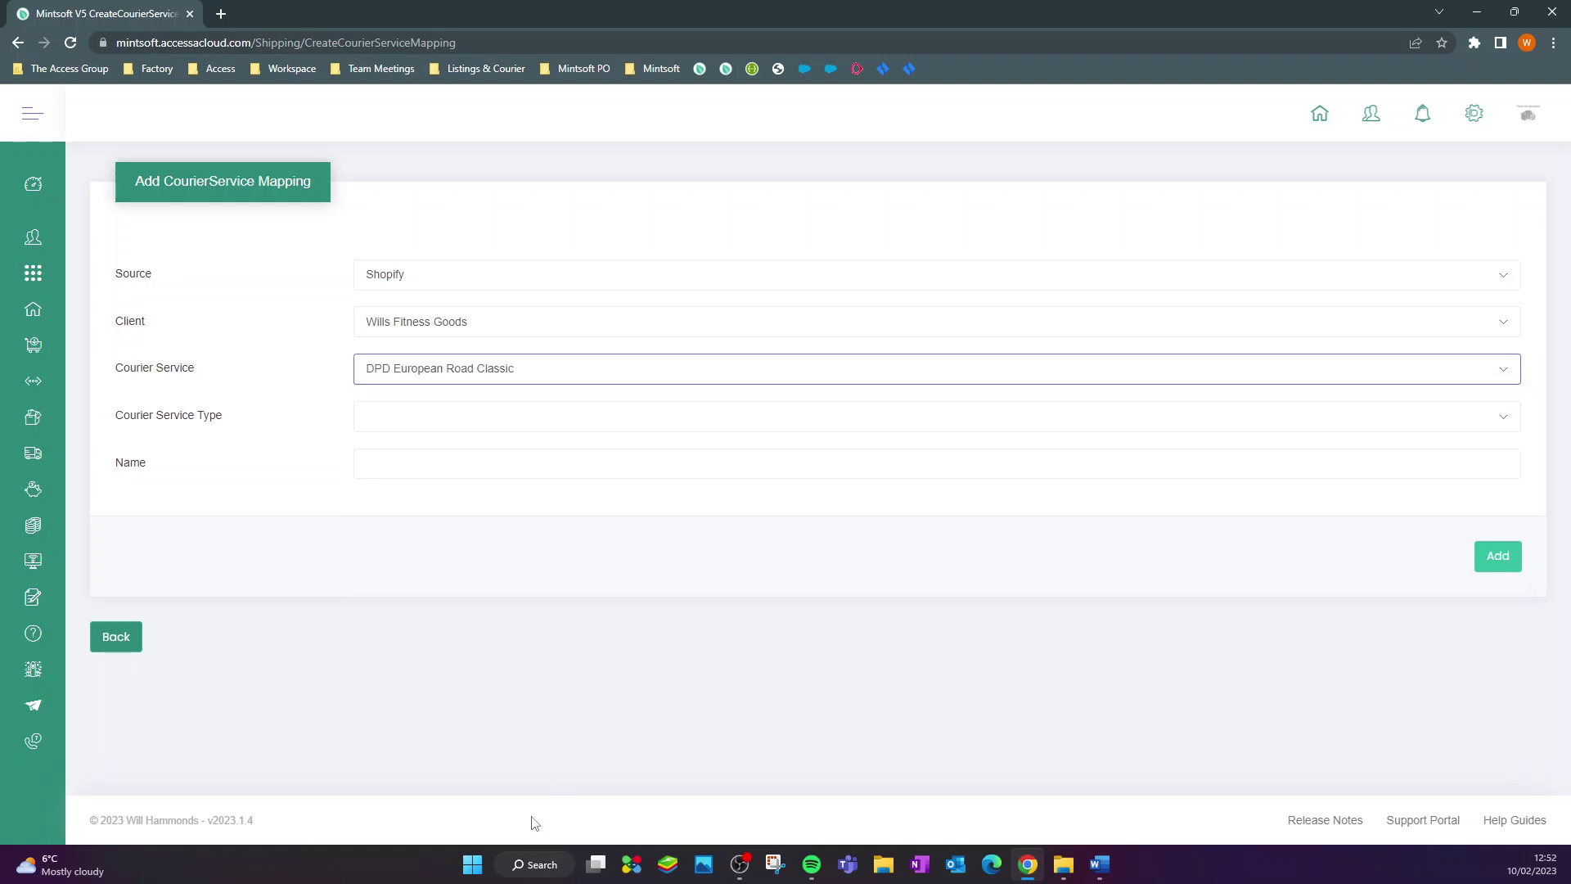
{"action": "left_click", "coordinate": [411, 424]}
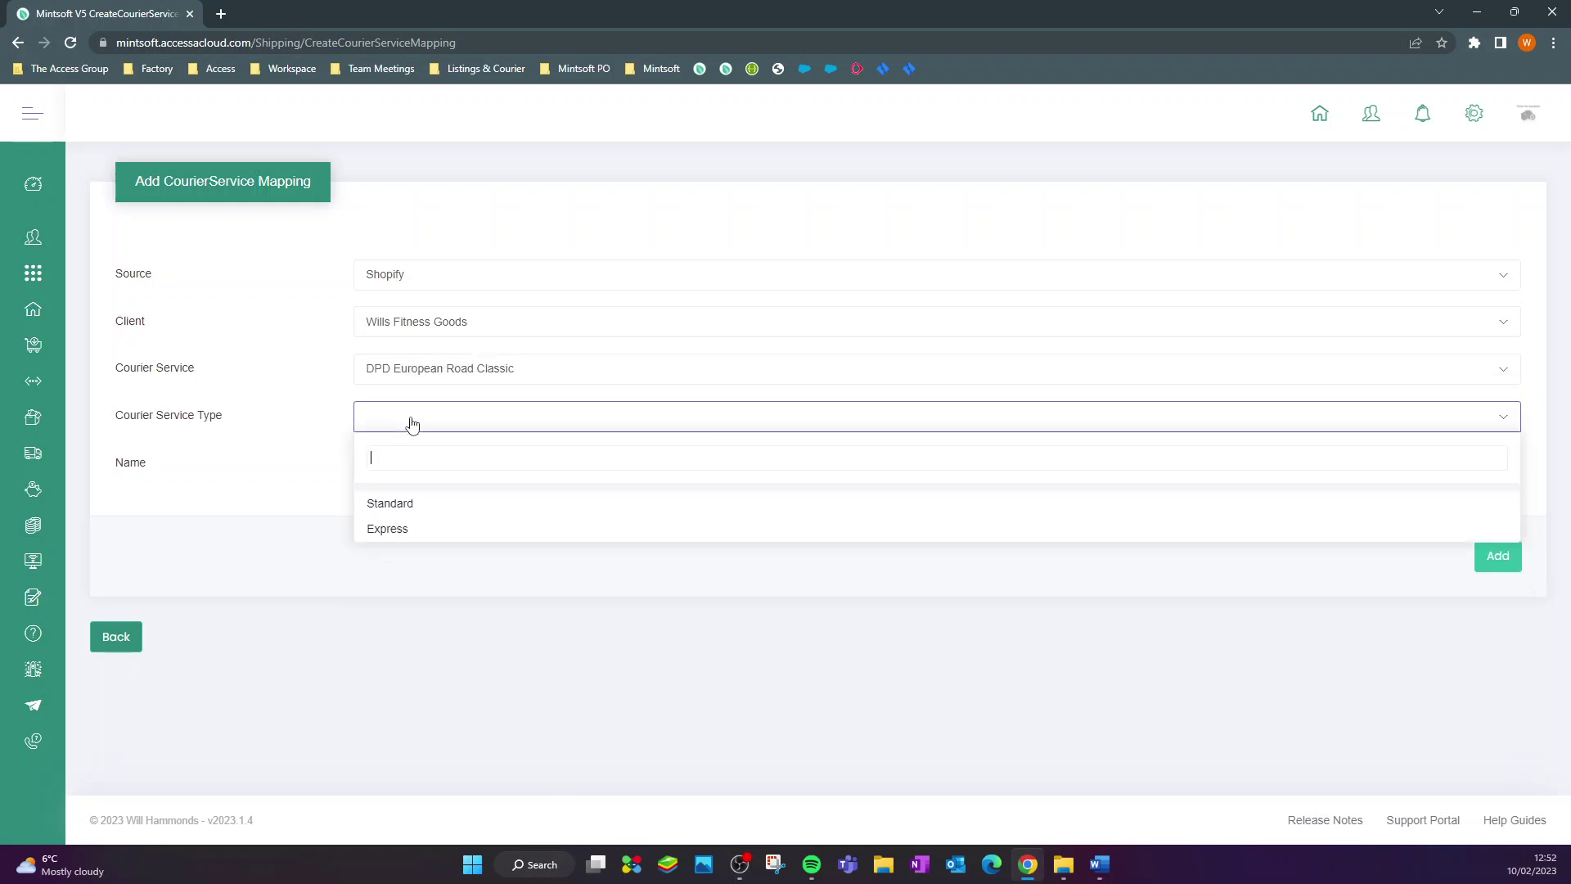
{"action": "left_click", "coordinate": [411, 505]}
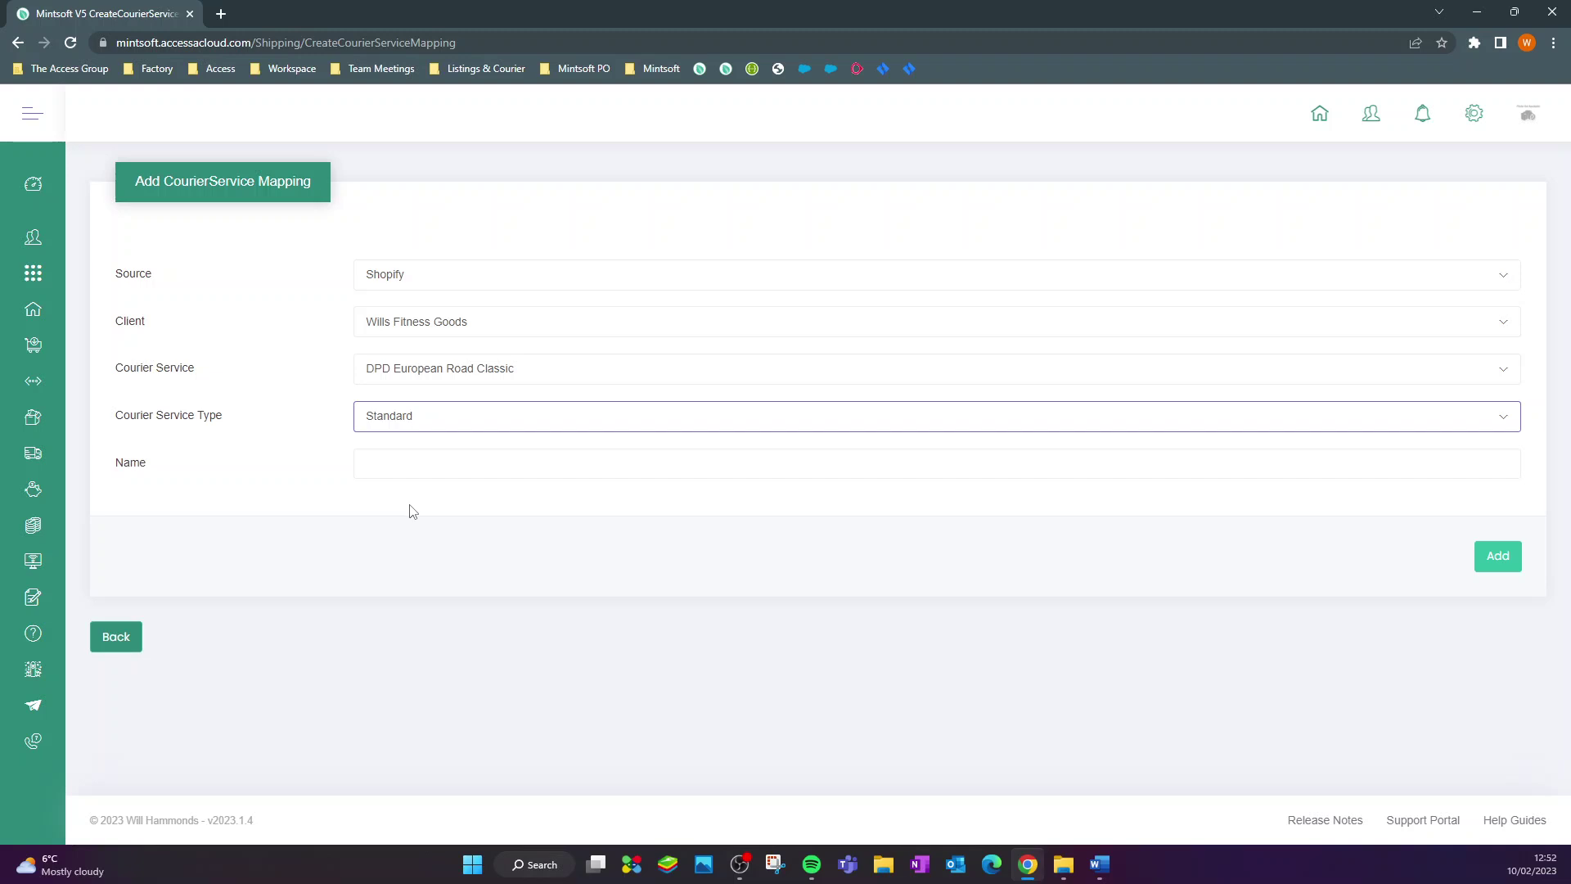
Name the mapping "Europe Standard" and add it to the courier service mappings
{"action": "left_click", "coordinate": [385, 463]}
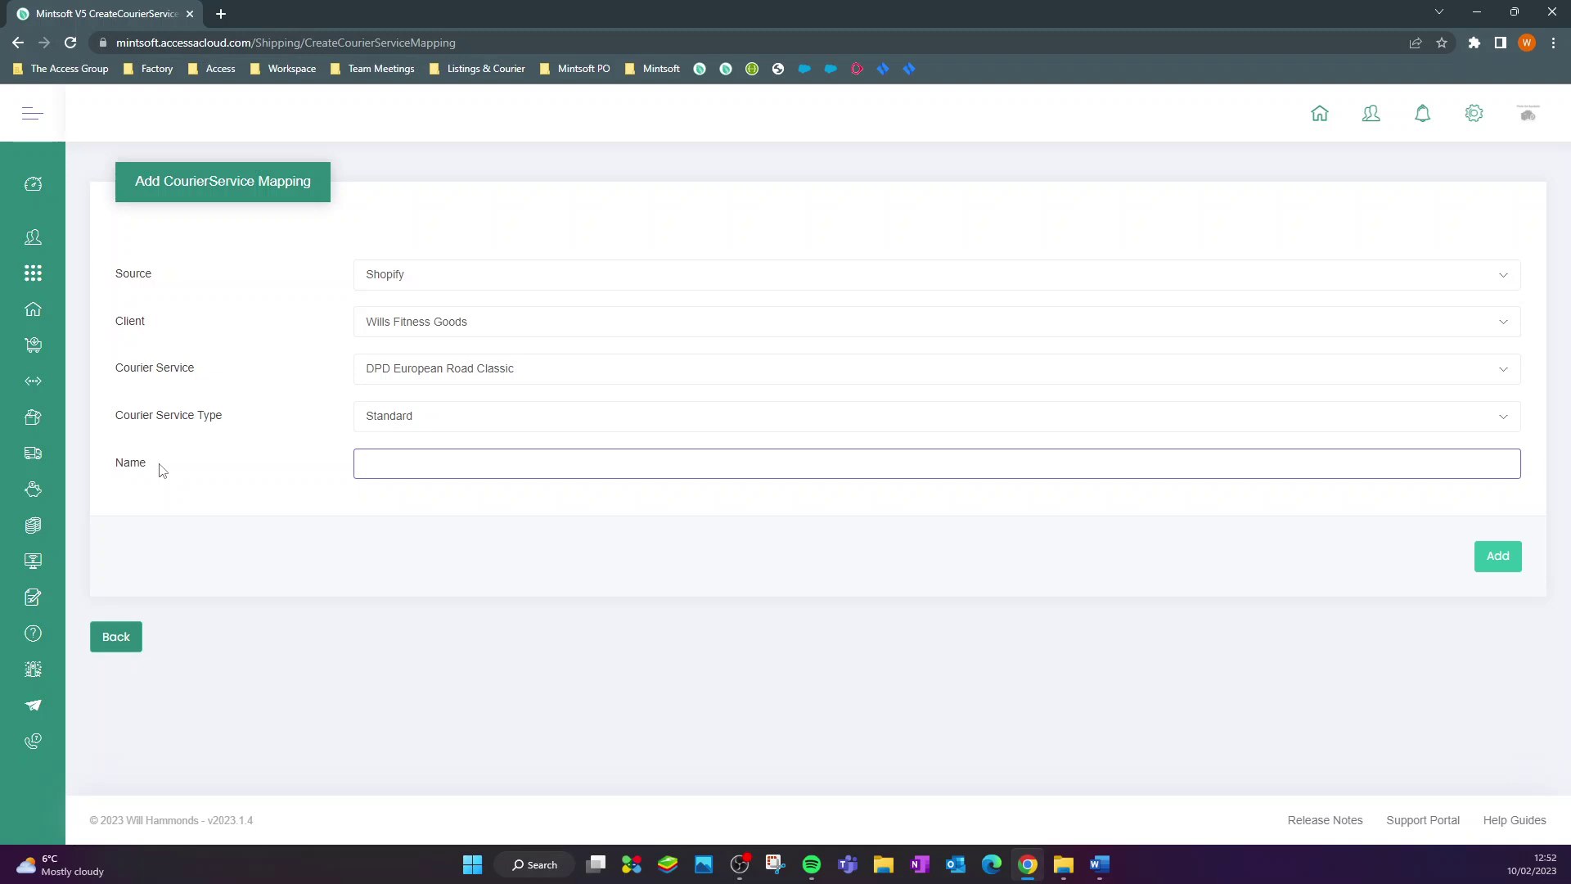
{"action": "type", "text": "Europe Standard"}
{"action": "left_click_drag", "start_coordinate": [523, 473], "coordinate": [328, 472]}
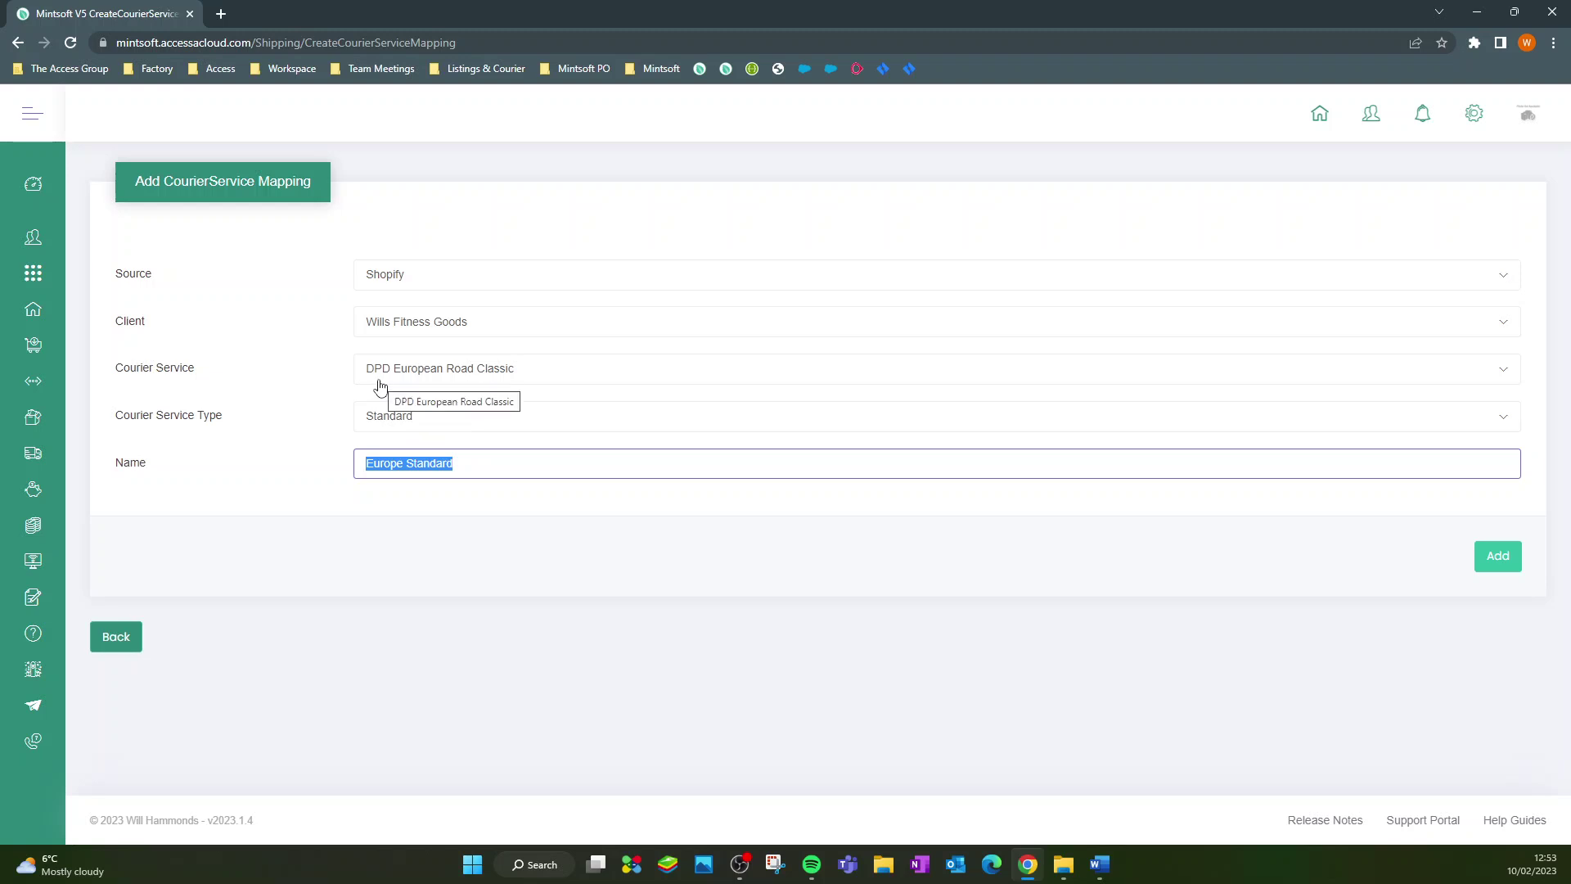
{"action": "left_click", "coordinate": [1480, 555]}
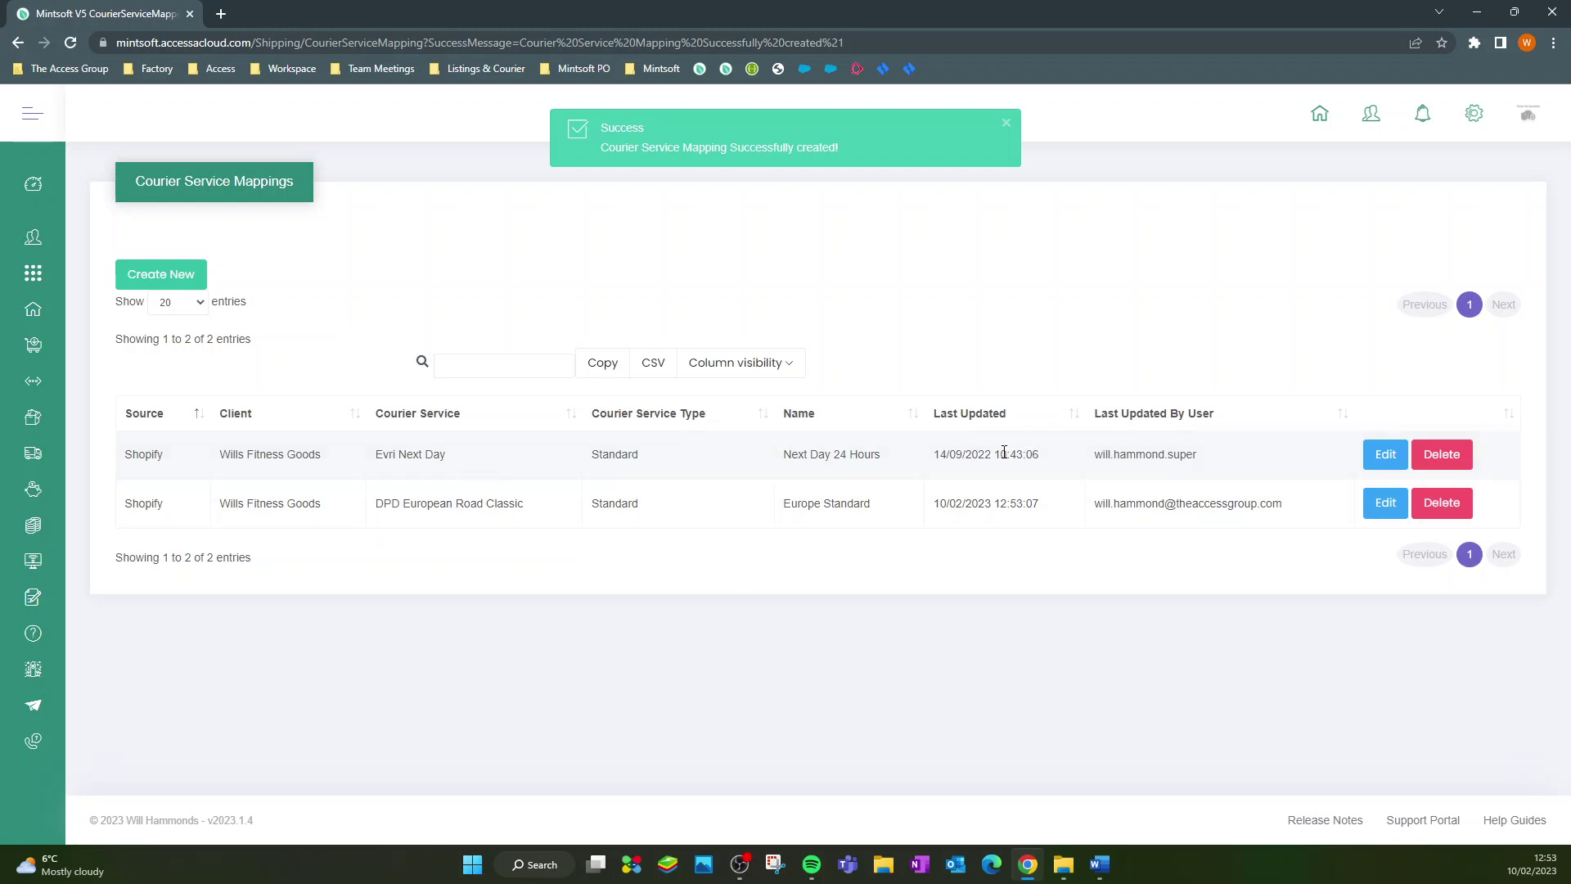
{"action": "triple_click", "coordinate": [771, 467]}
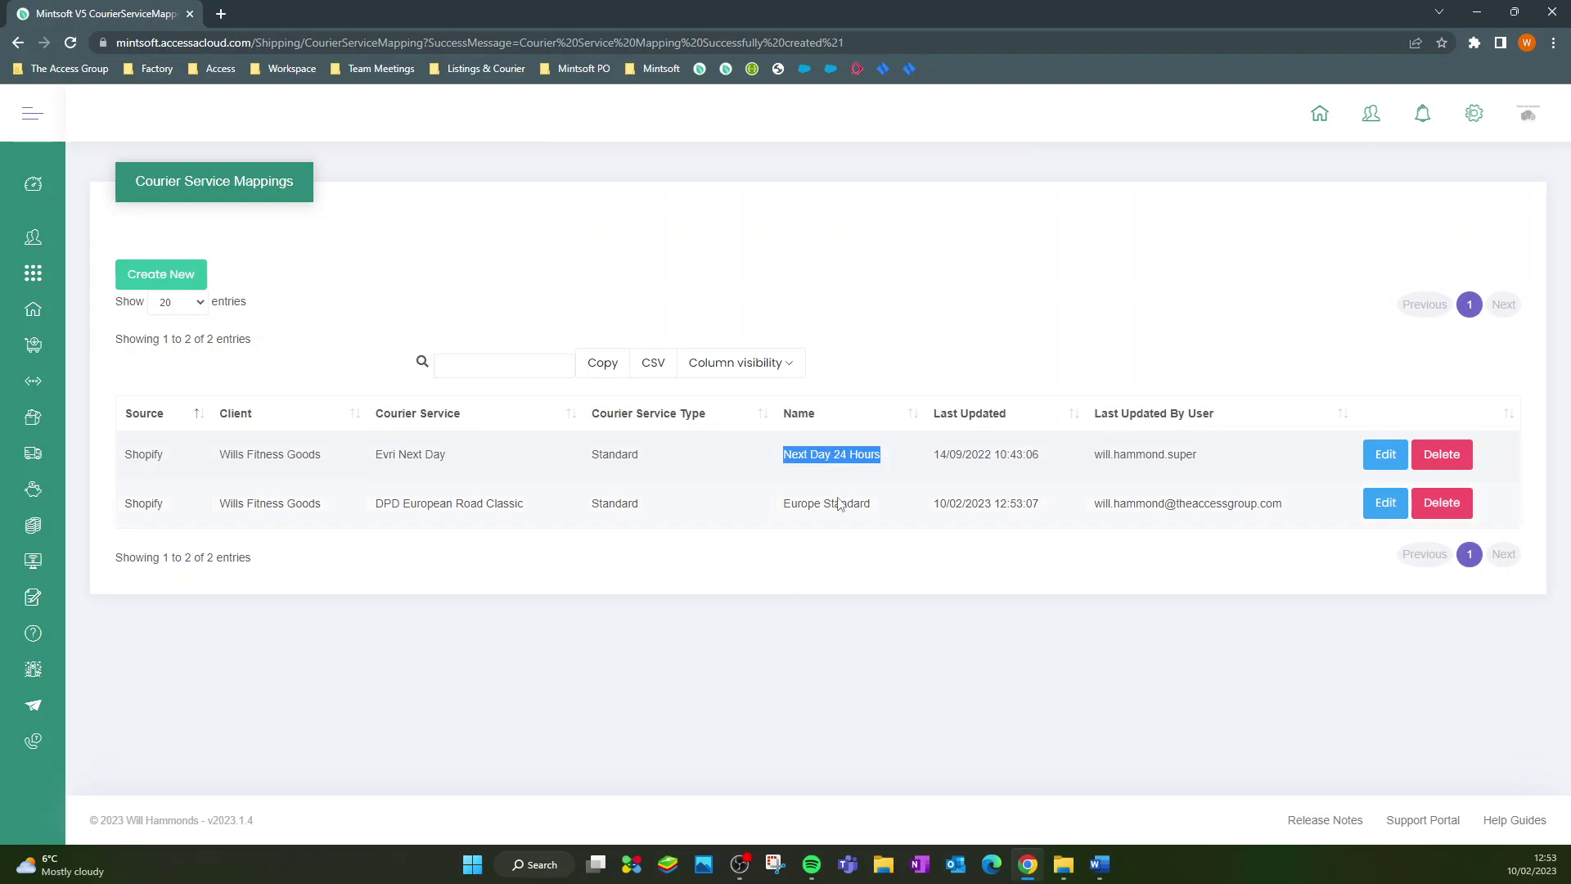
{"action": "left_click_drag", "start_coordinate": [888, 507], "coordinate": [773, 513]}
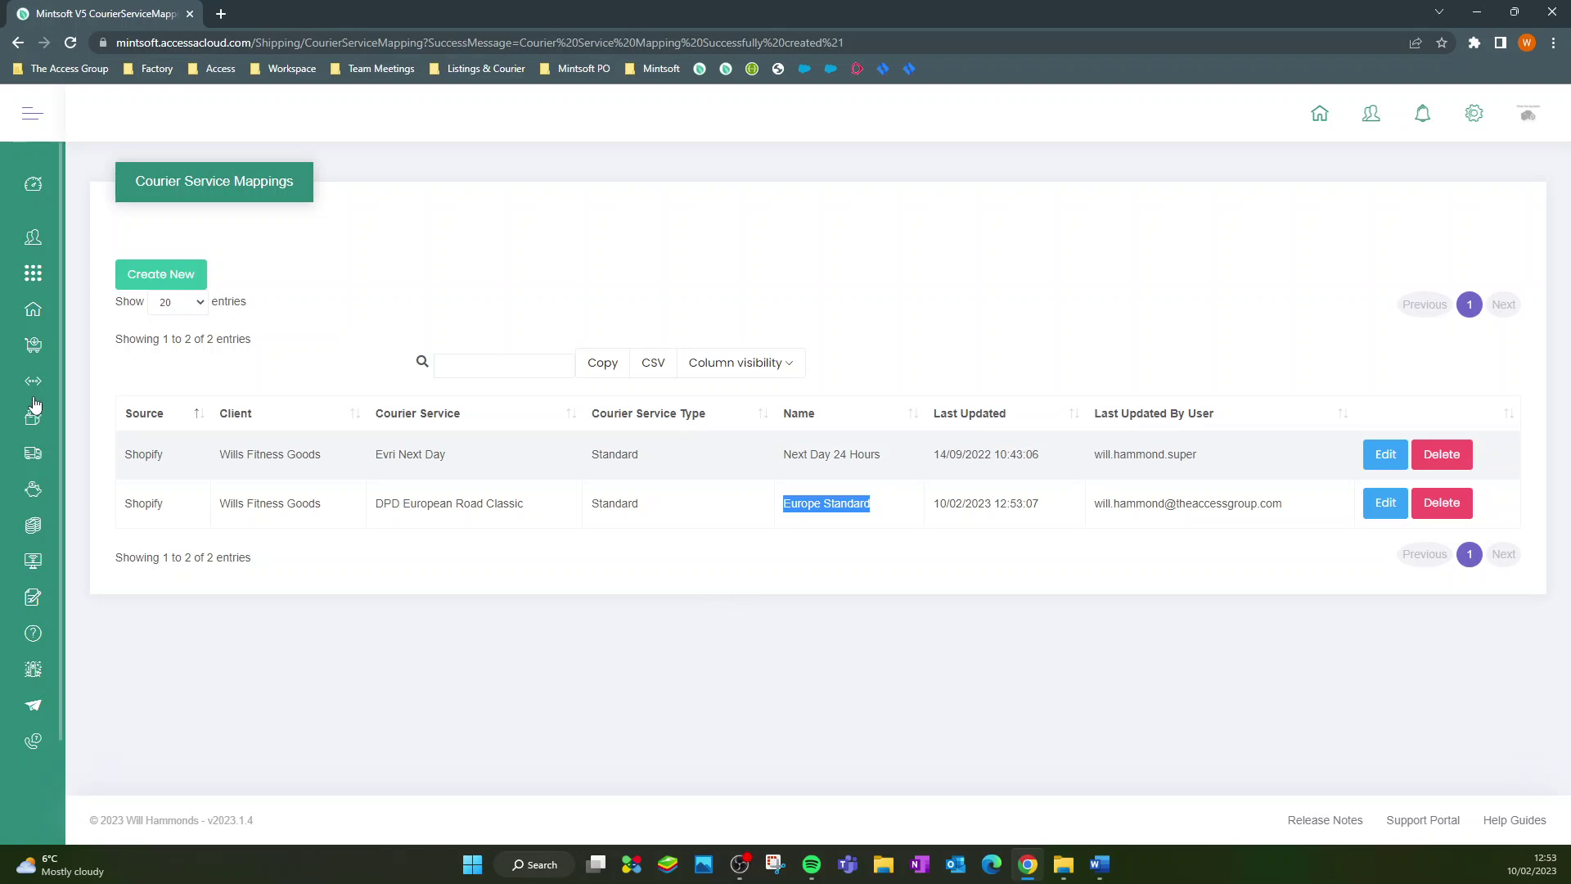
Open the details of the Wills Fitness Goods test order and examine the extra info in its history
{"action": "mouse_move", "coordinate": [37, 409]}
{"action": "left_click", "coordinate": [65, 351]}
{"action": "left_click", "coordinate": [62, 380]}
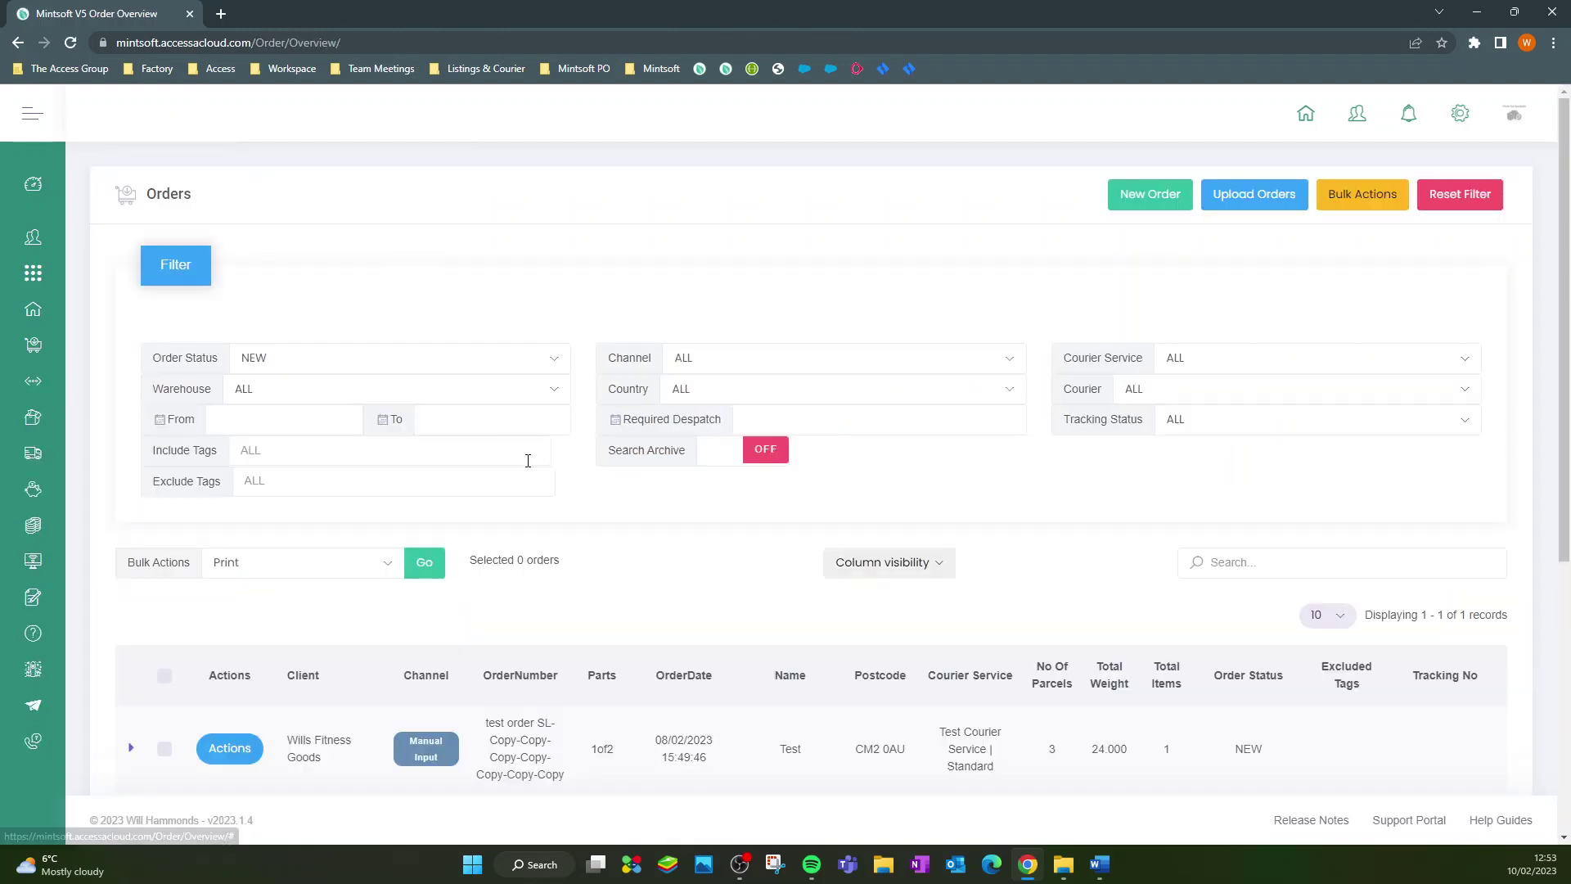
{"action": "scroll", "coordinate": [519, 460], "scroll_direction": "down", "scroll_amount": 2}
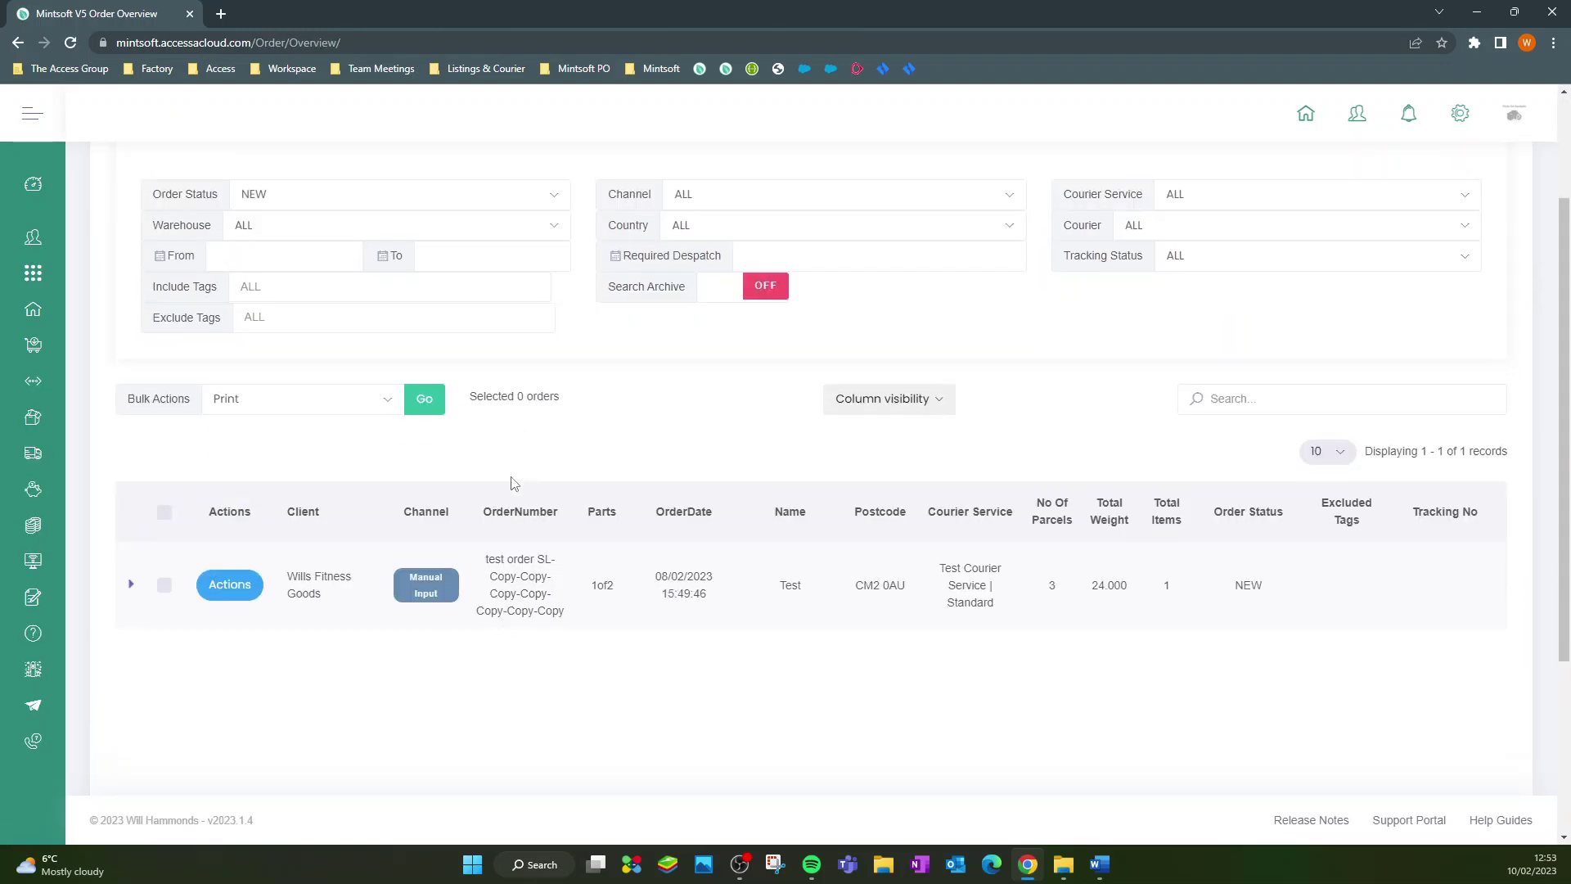
{"action": "left_click", "coordinate": [227, 586]}
{"action": "left_click", "coordinate": [171, 628]}
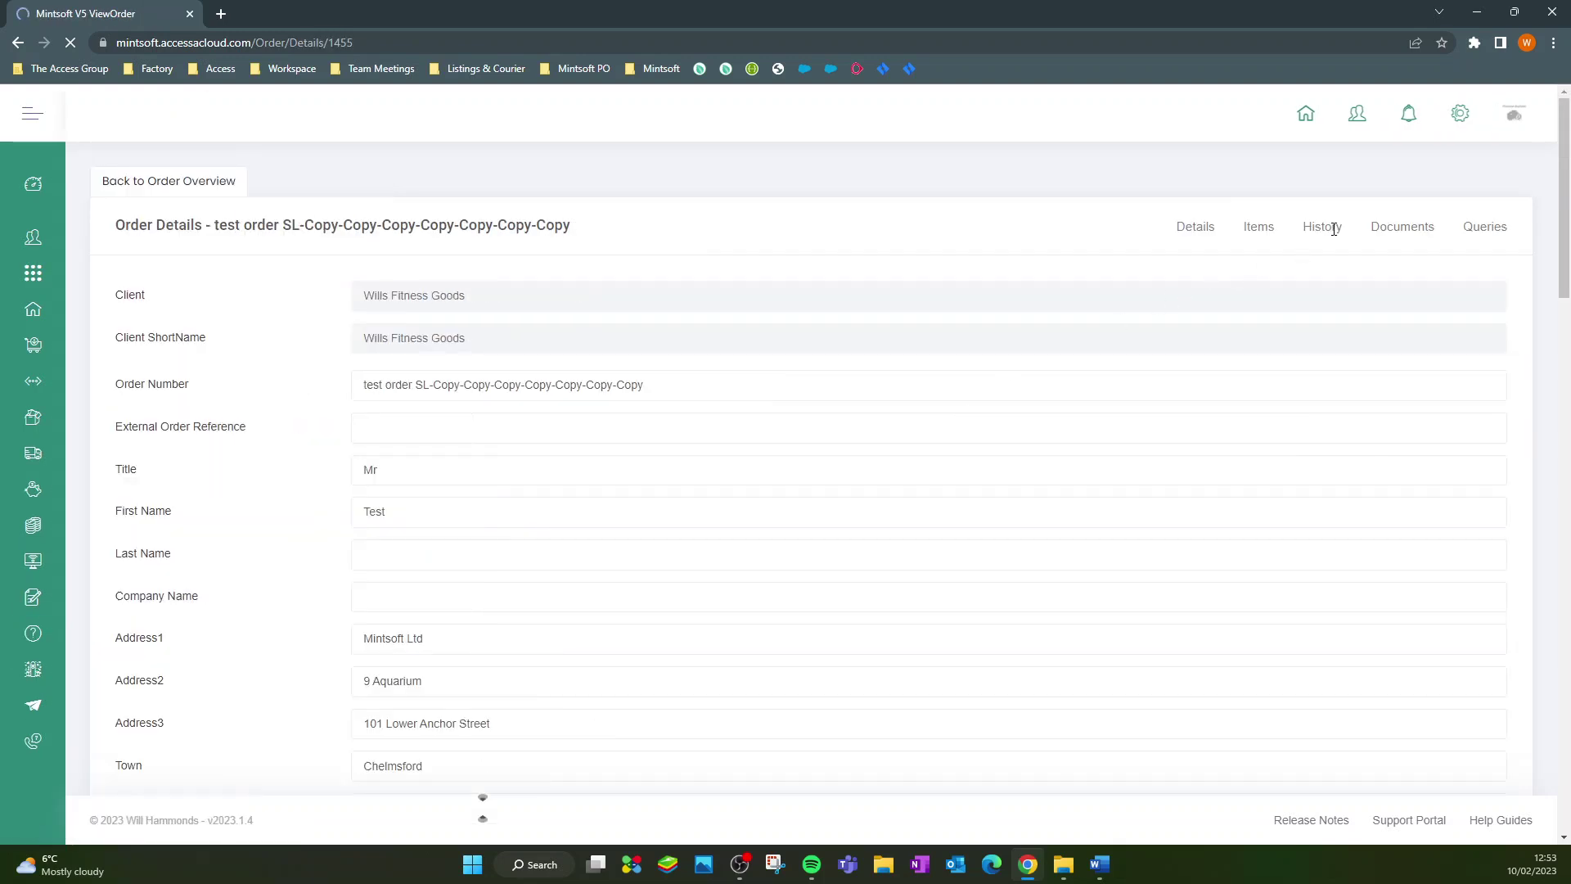
{"action": "left_click", "coordinate": [1332, 235]}
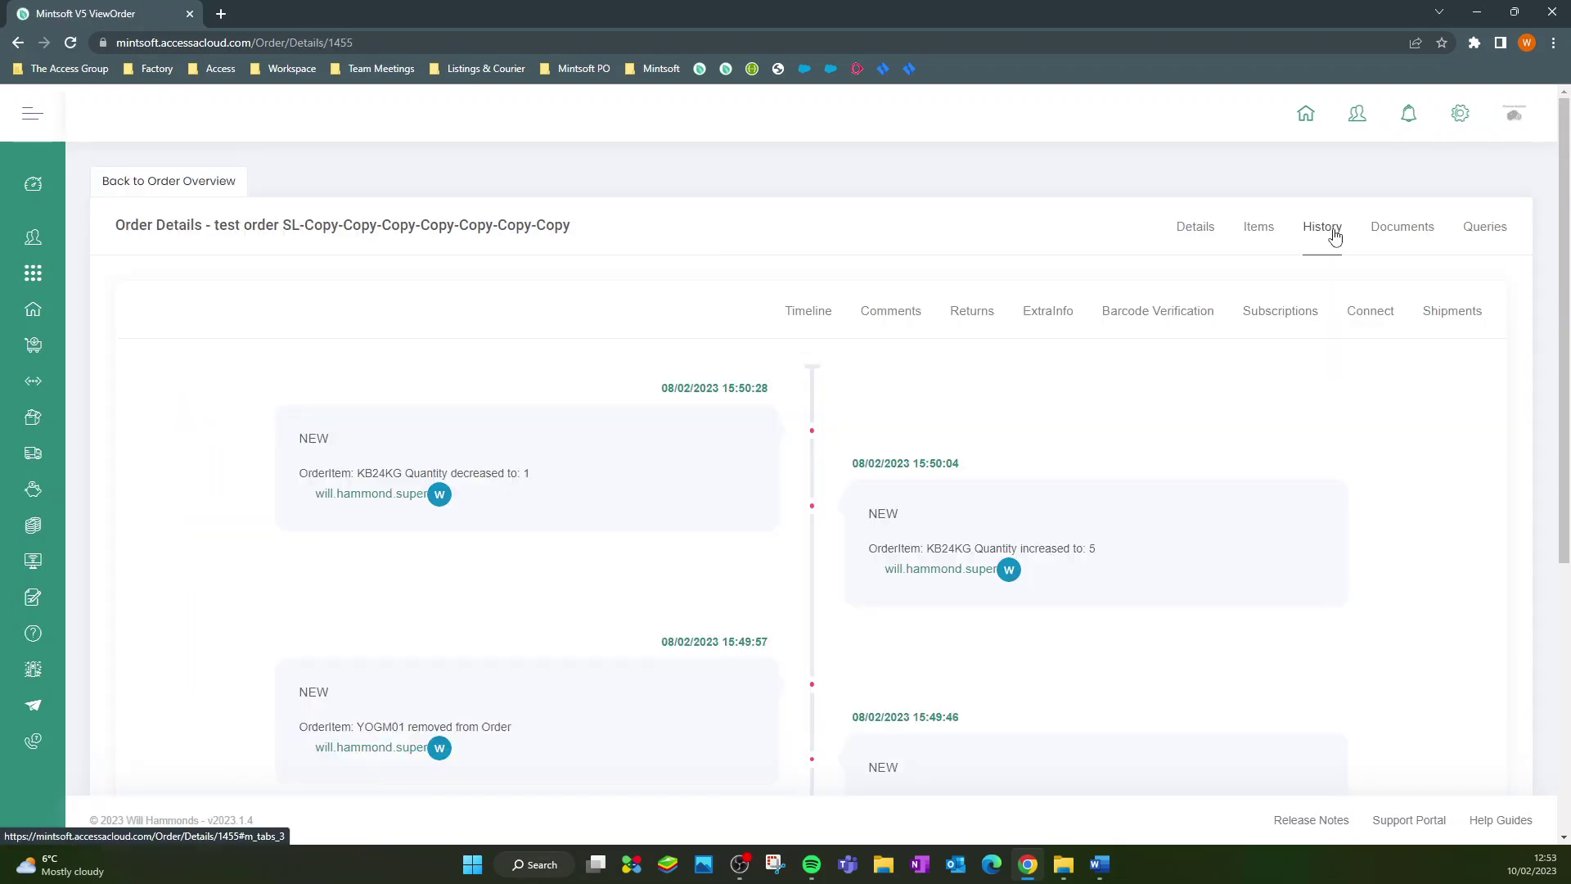
{"action": "left_click", "coordinate": [1047, 324]}
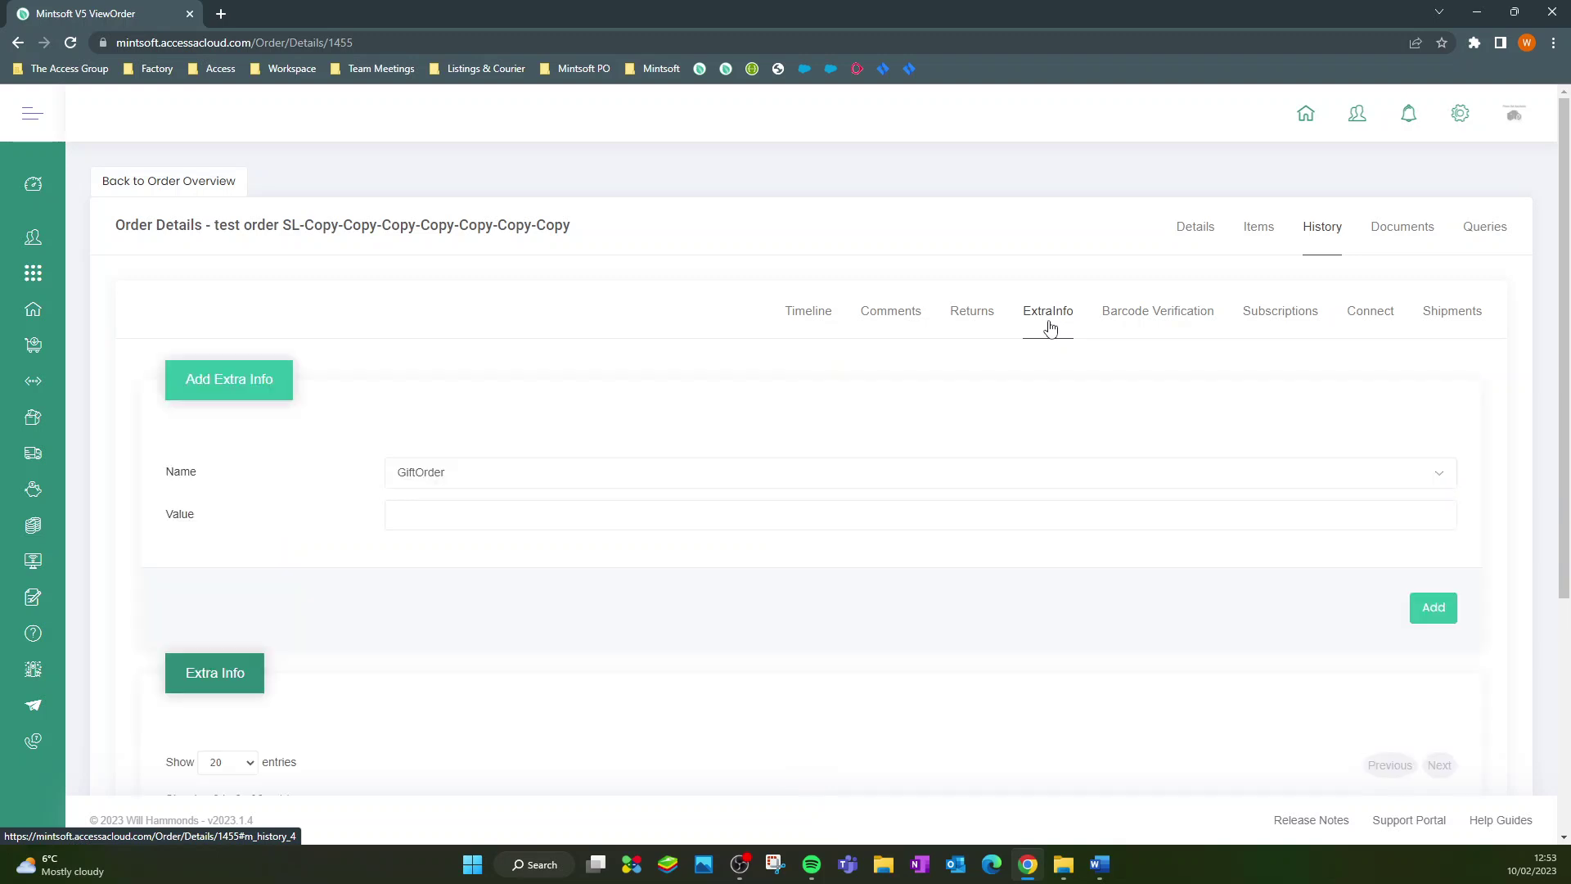
{"action": "scroll", "coordinate": [851, 478], "scroll_direction": "down", "scroll_amount": 4}
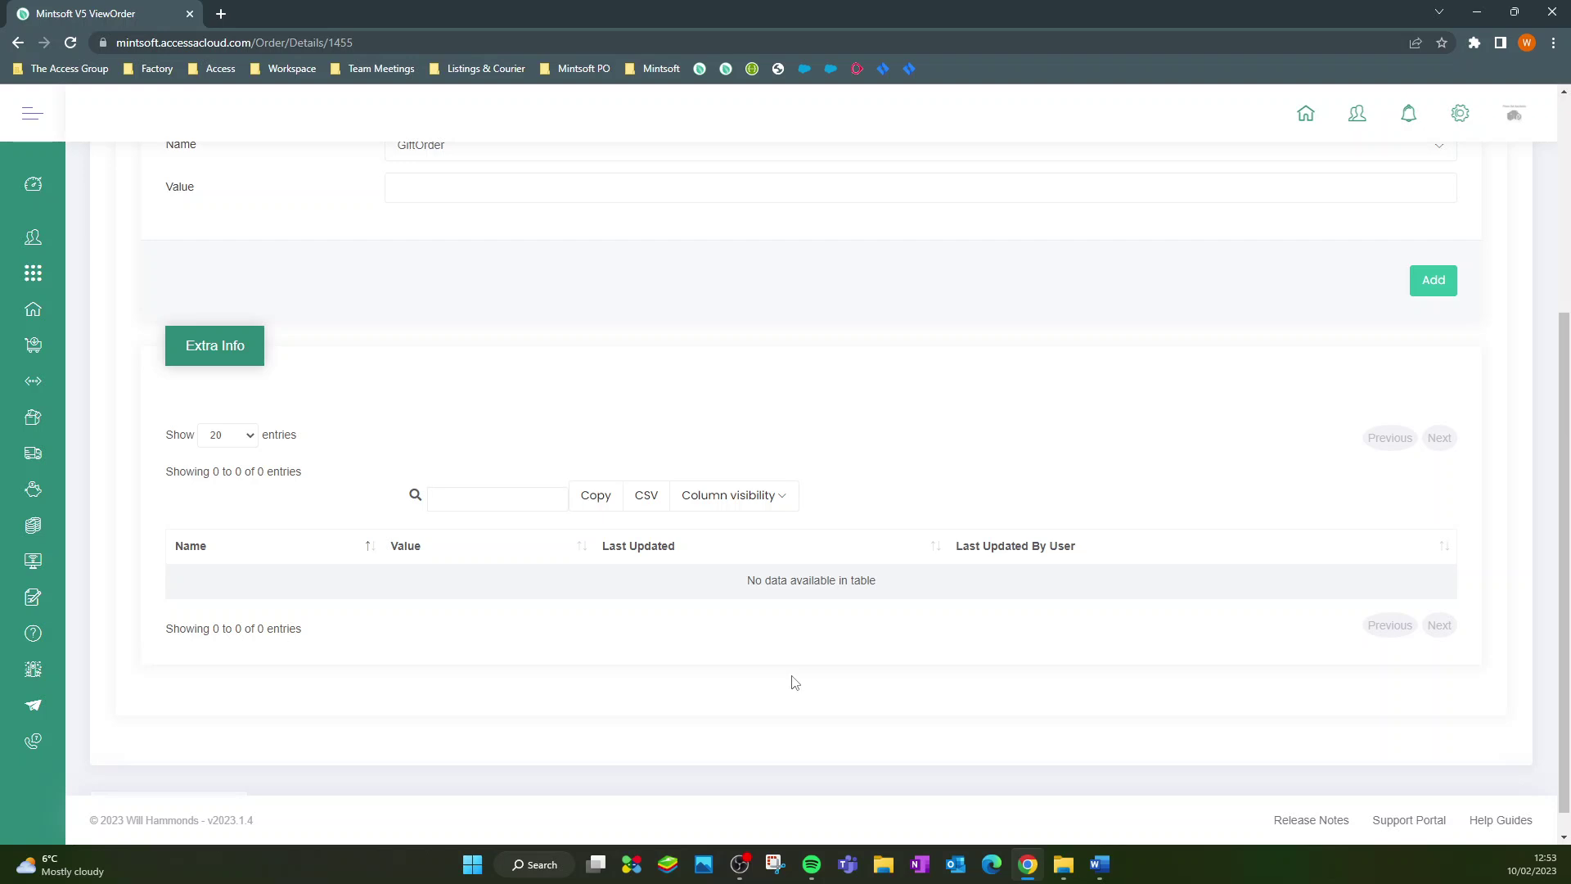
Add BT as an offshore shipping postcode for the United Kingdom in the shipping extras
{"action": "mouse_move", "coordinate": [49, 537]}
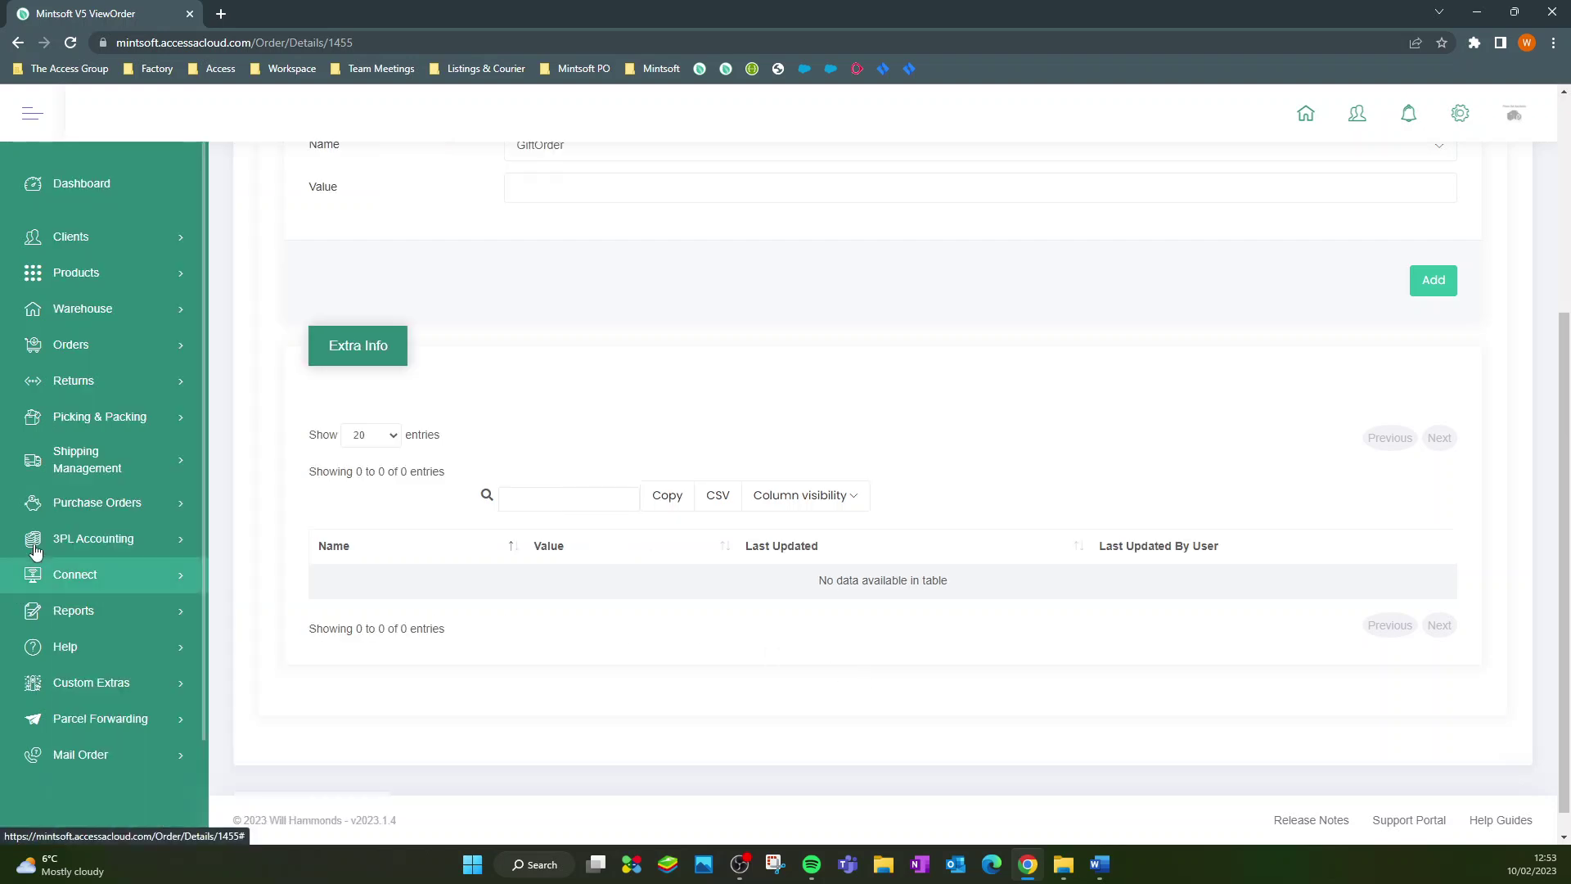
{"action": "left_click", "coordinate": [109, 473]}
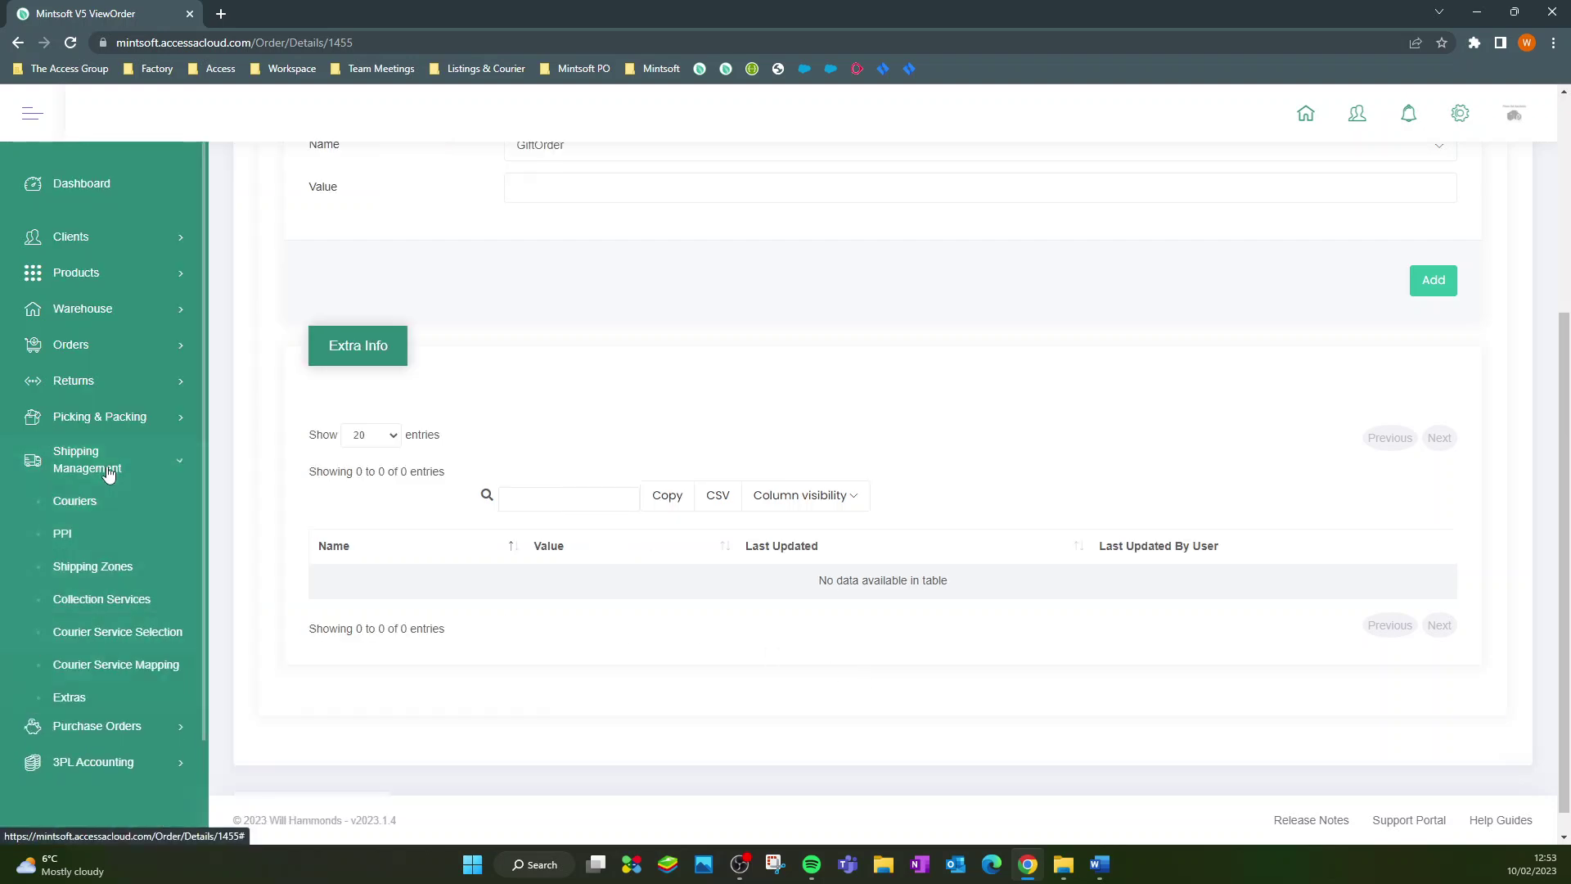
{"action": "left_click", "coordinate": [82, 697]}
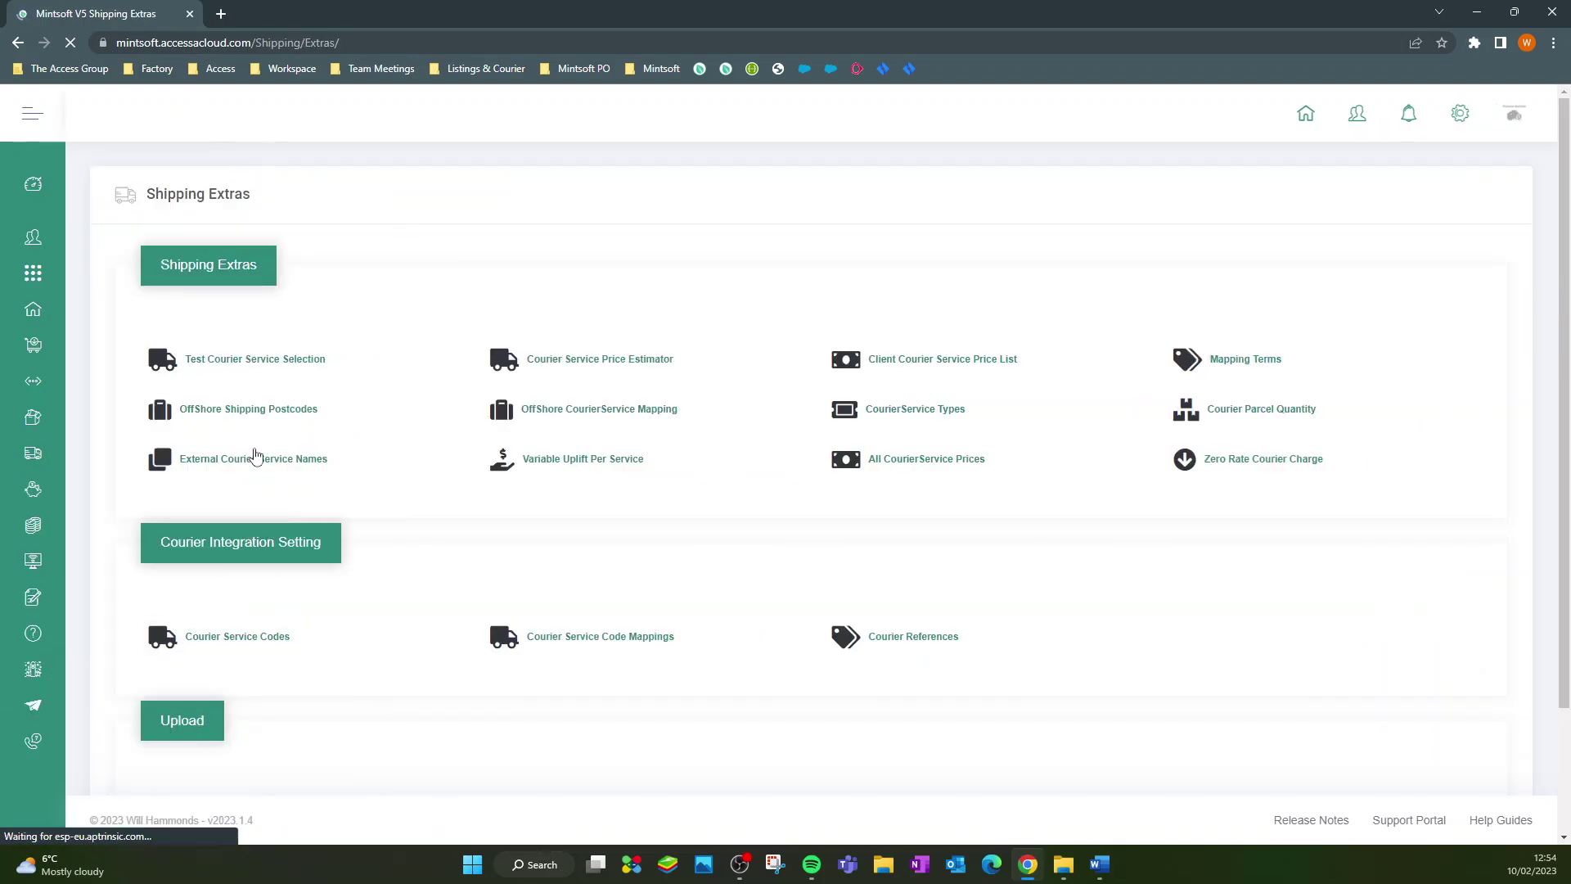
{"action": "left_click", "coordinate": [301, 418]}
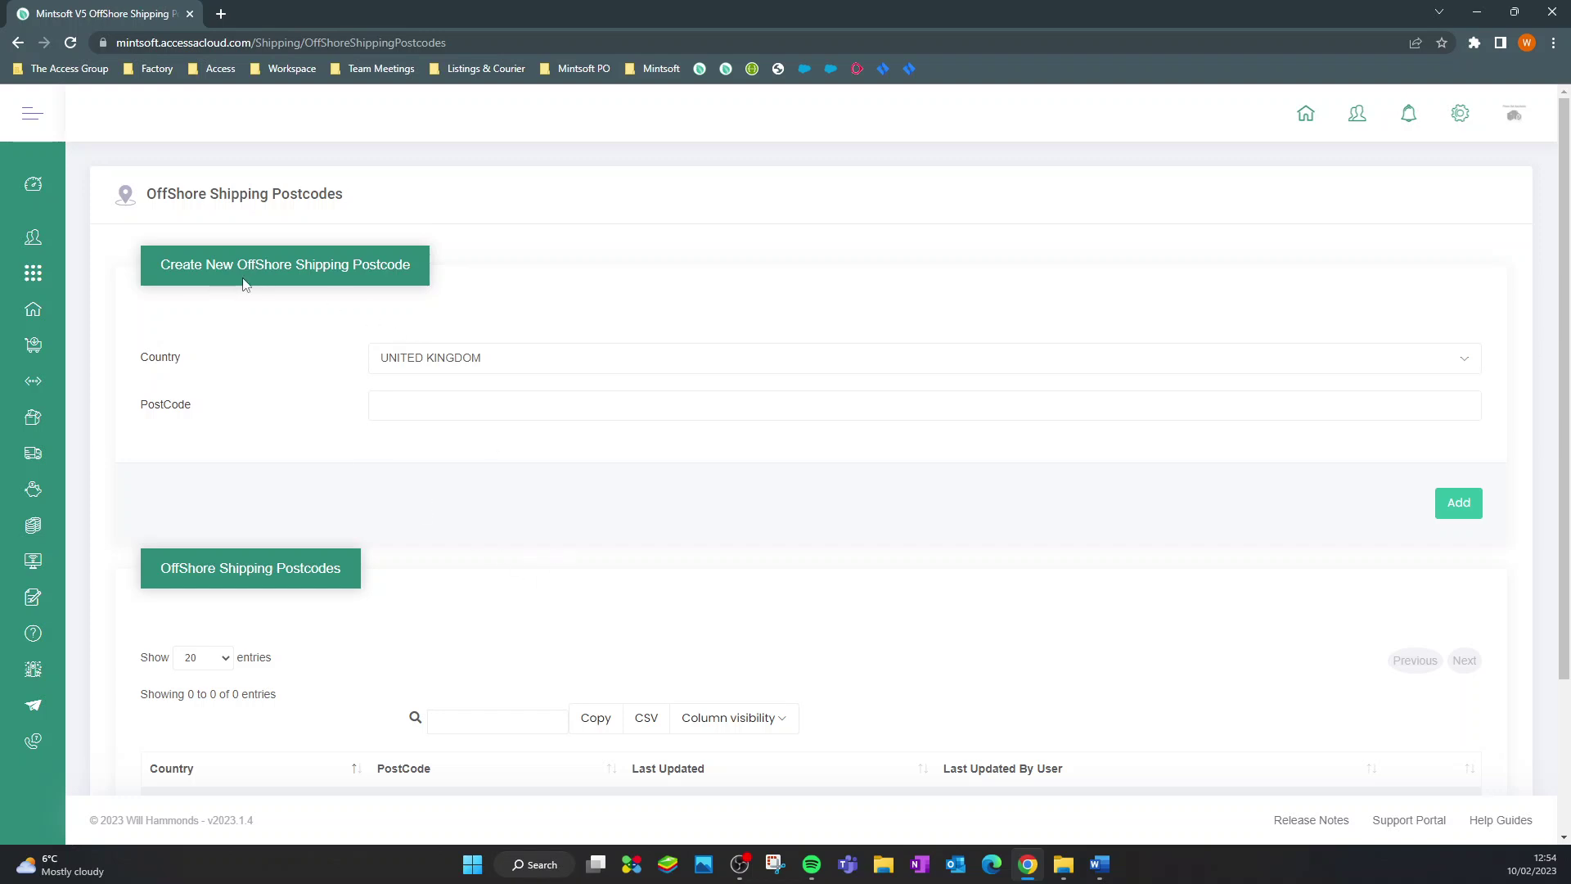
{"action": "left_click", "coordinate": [600, 410]}
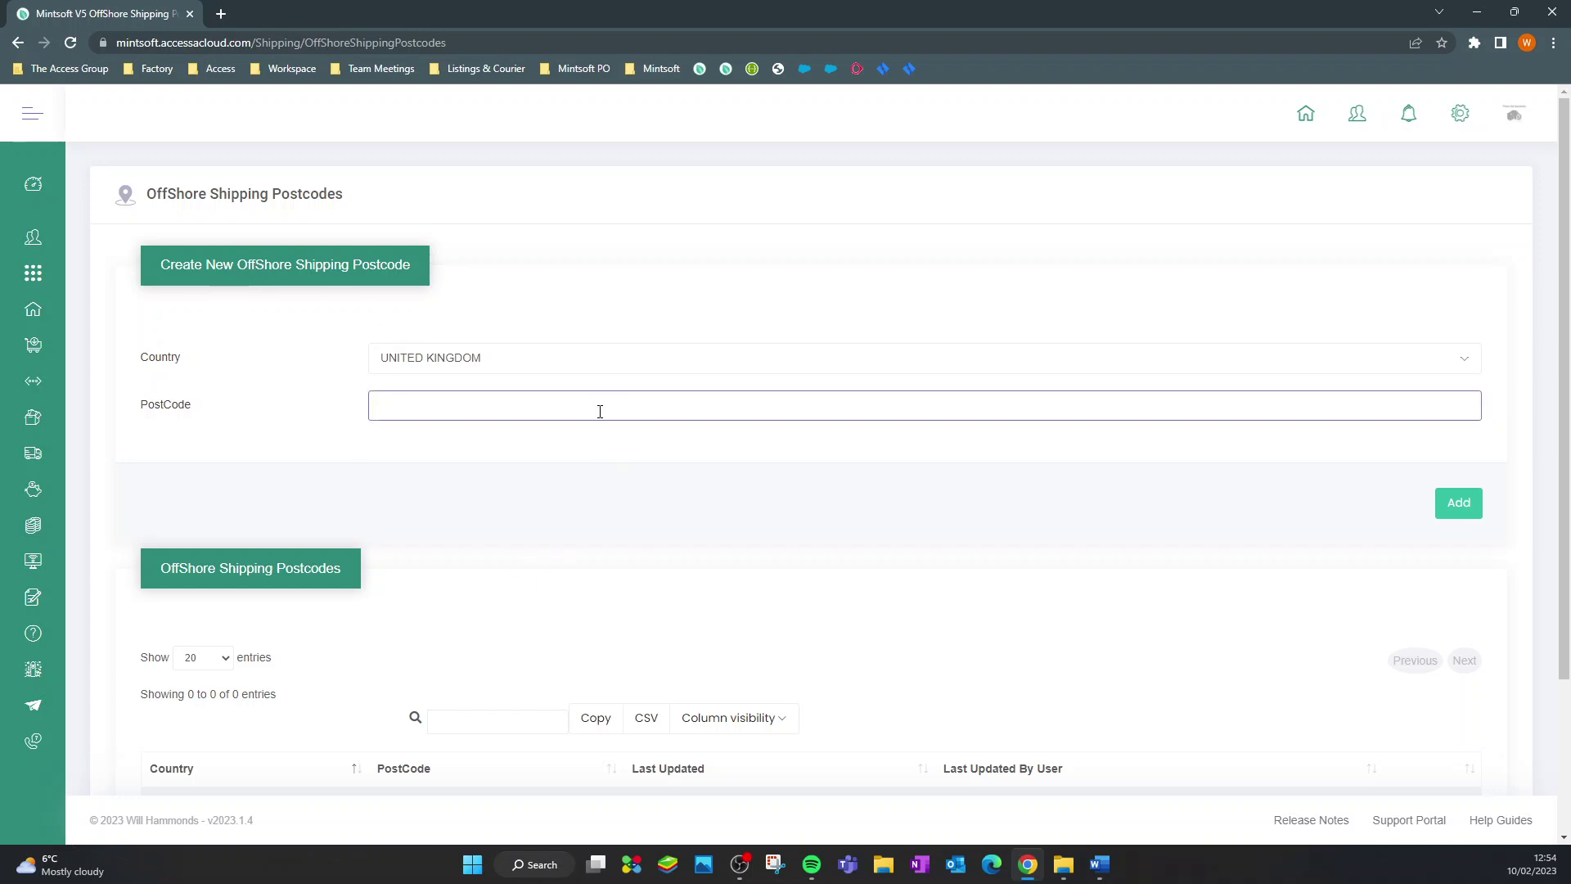
{"action": "type", "text": "BT"}
{"action": "left_click", "coordinate": [1453, 502]}
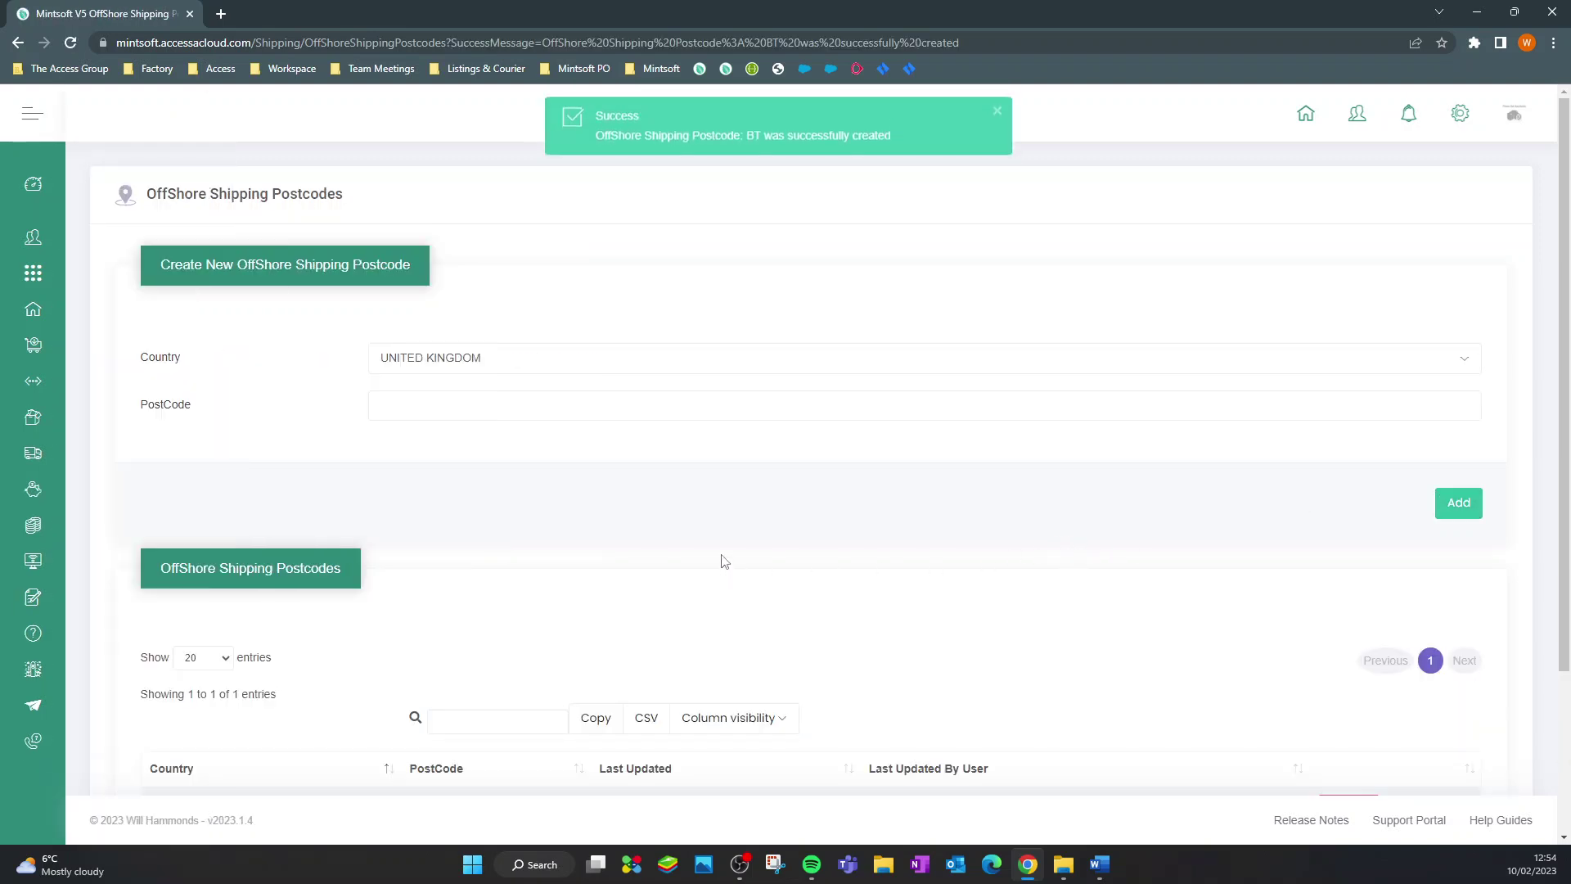
{"action": "scroll", "coordinate": [722, 561], "scroll_direction": "down", "scroll_amount": 2}
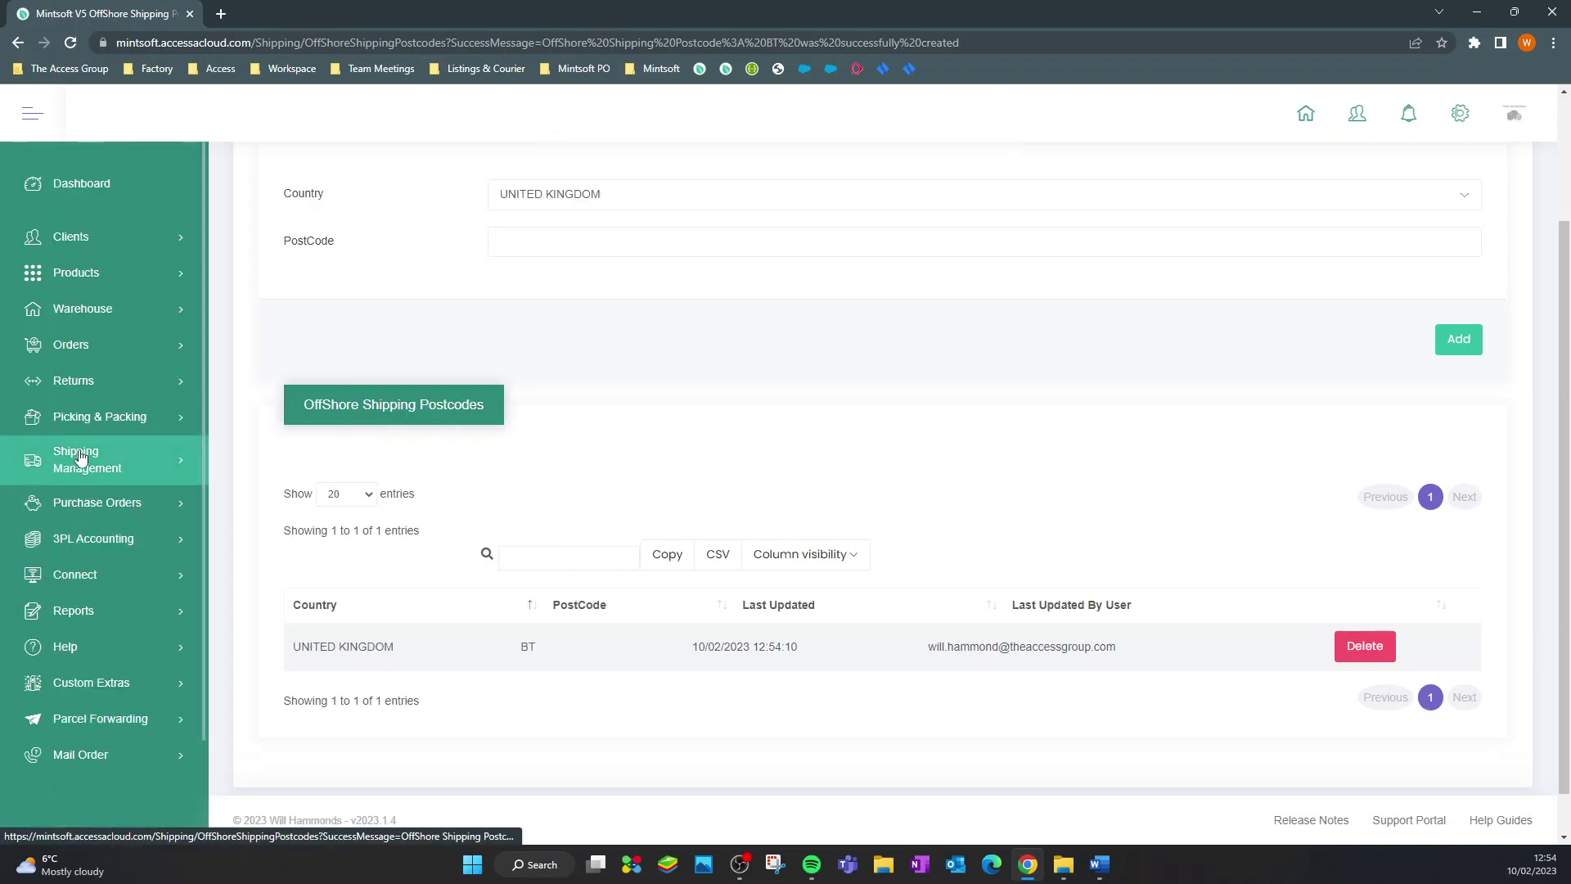
Start a new offshore courier service mapping from the shipping extras with DPD Next Day - Parcel as its courier service
{"action": "left_click", "coordinate": [88, 457]}
{"action": "left_click", "coordinate": [86, 697]}
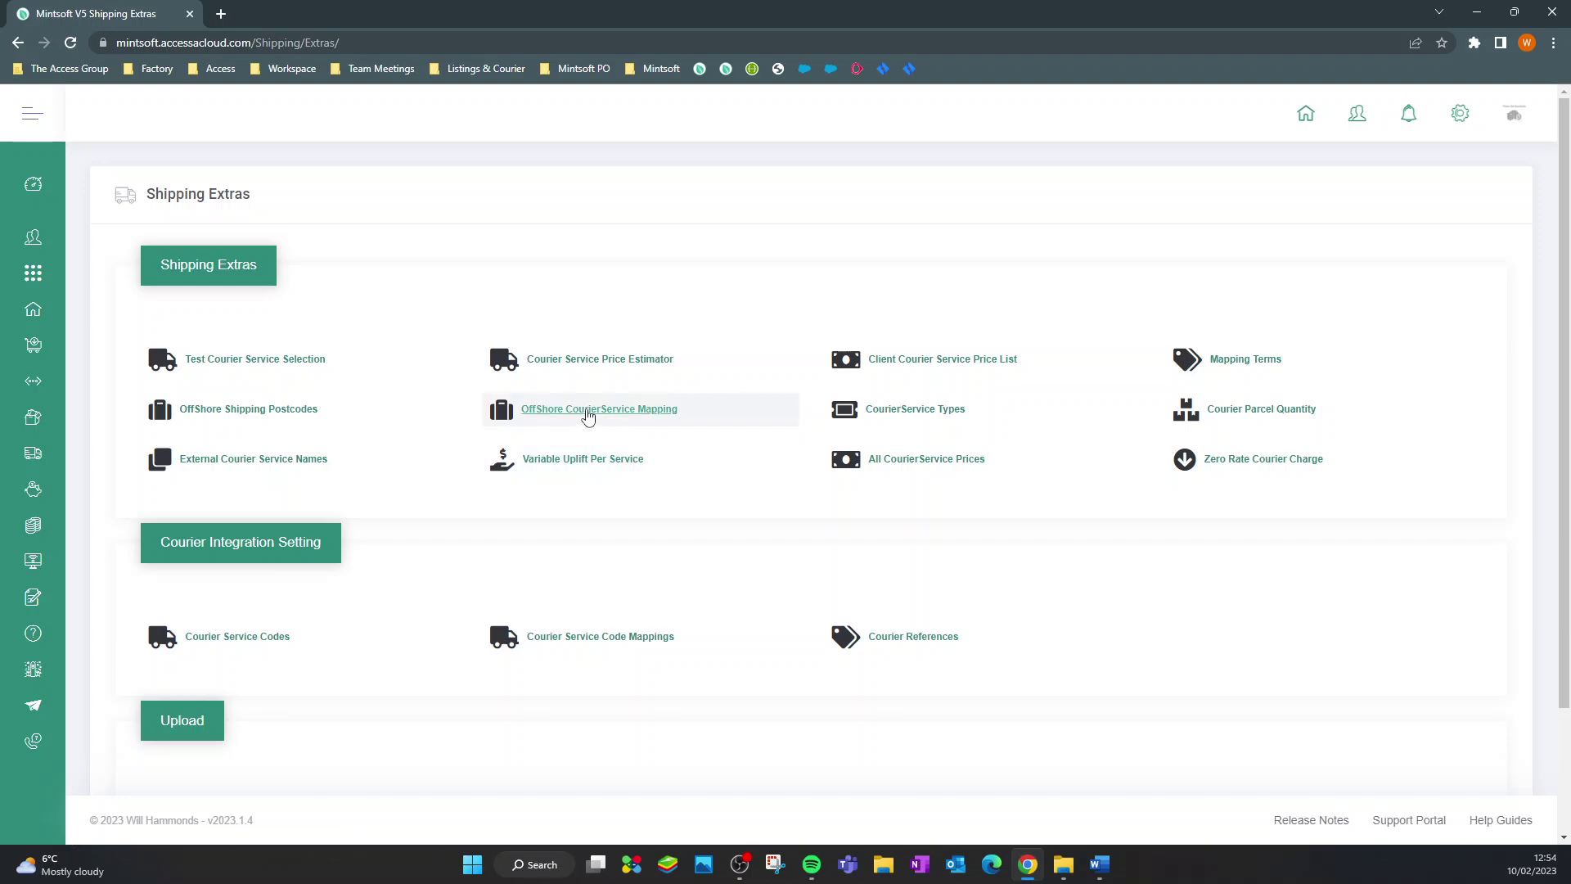
{"action": "left_click", "coordinate": [588, 413]}
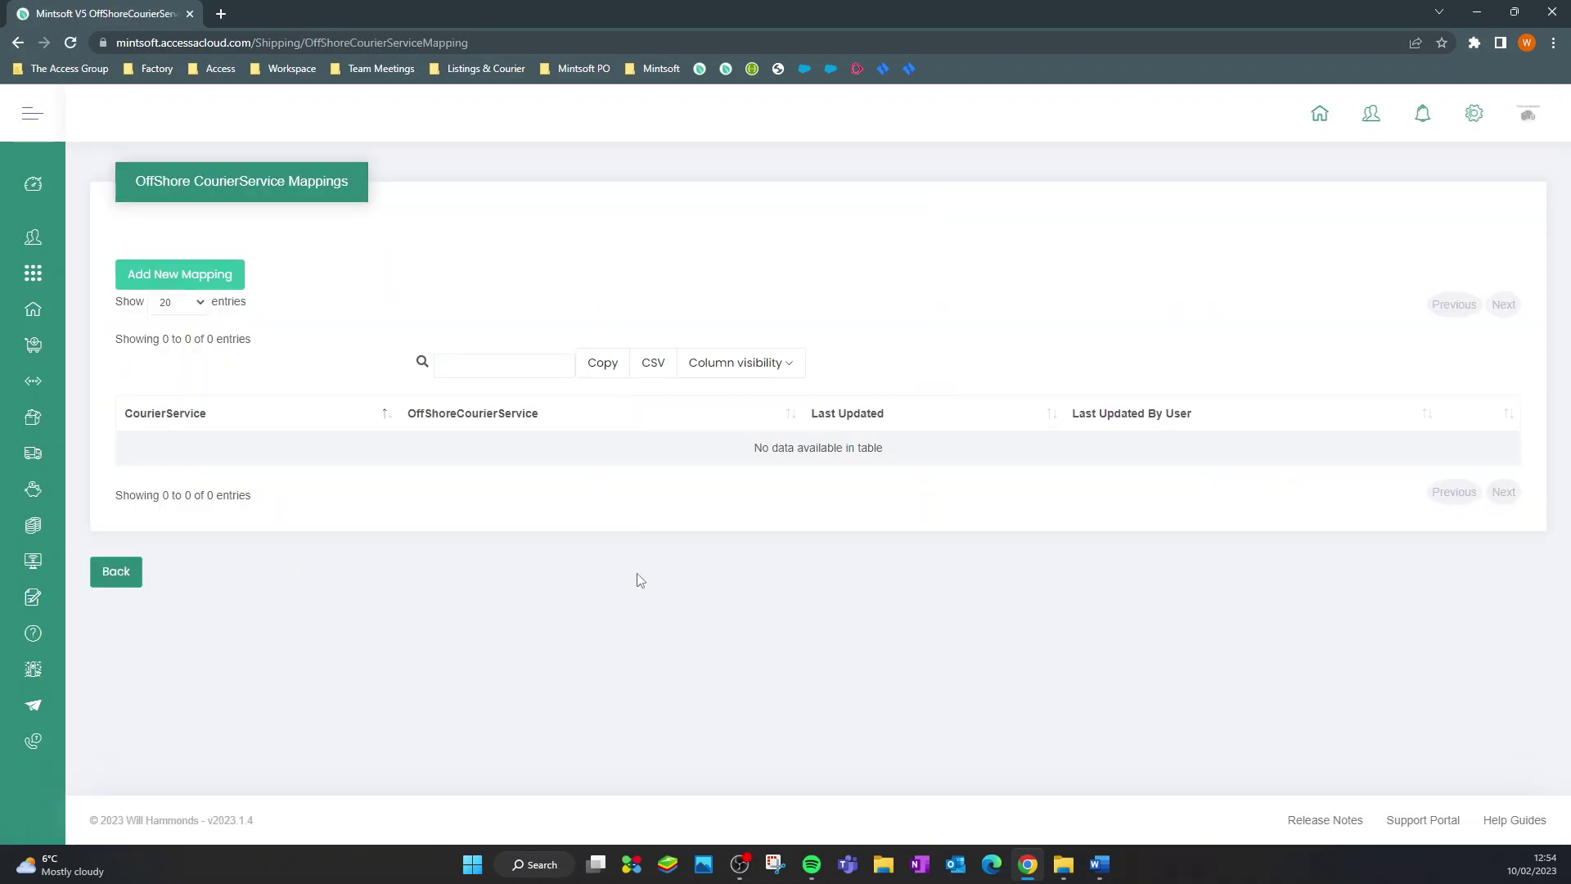
{"action": "left_click", "coordinate": [167, 291]}
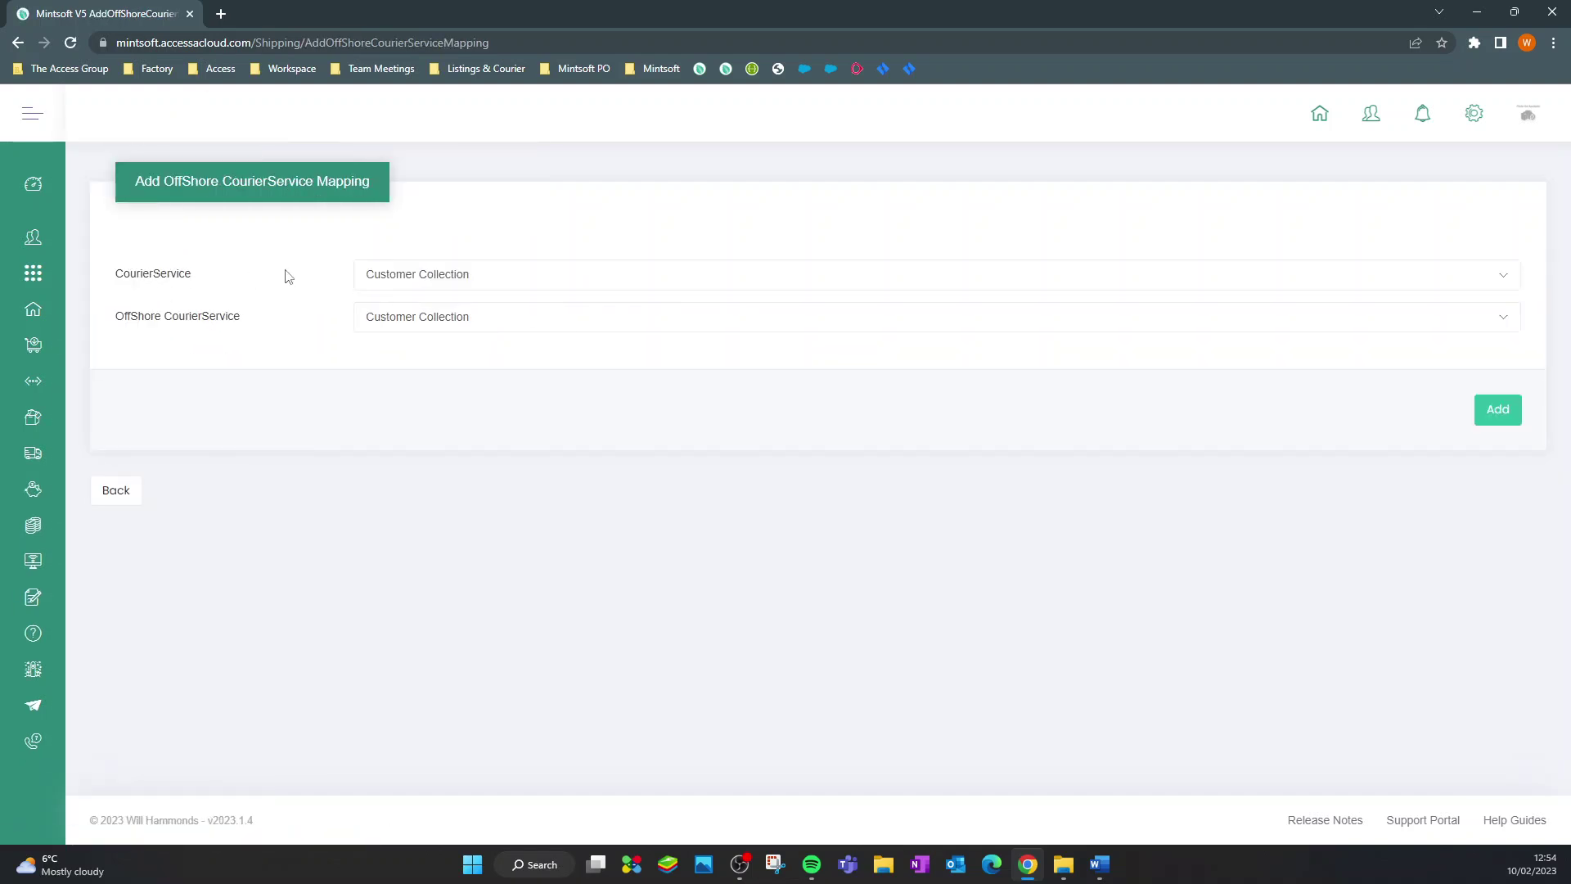
{"action": "left_click", "coordinate": [412, 281]}
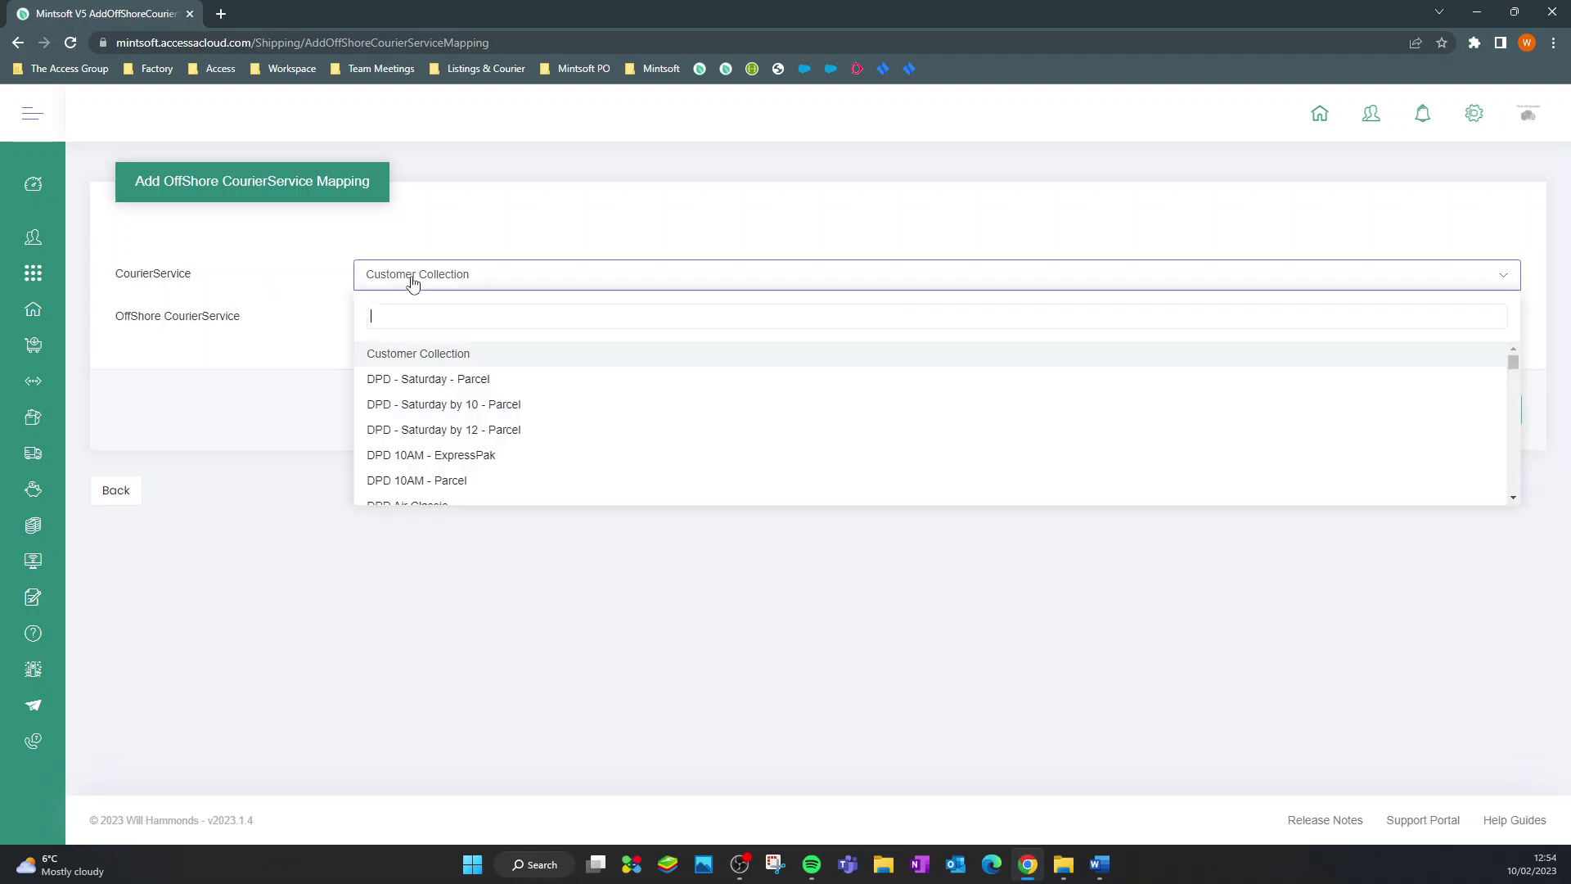
{"action": "type", "text": "nex"}
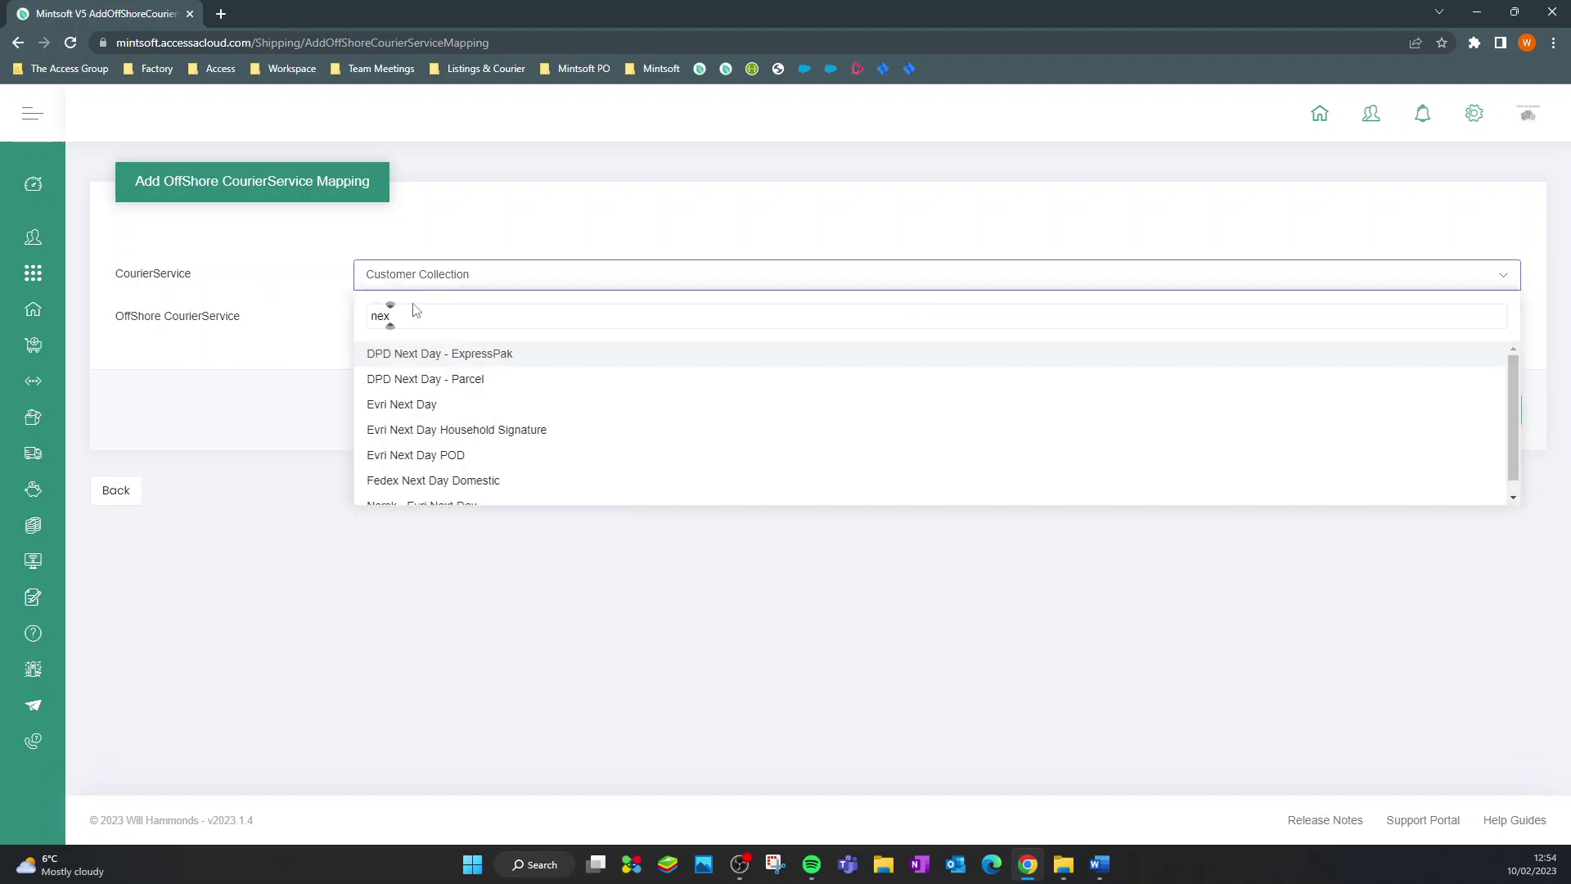
{"action": "left_click", "coordinate": [449, 382]}
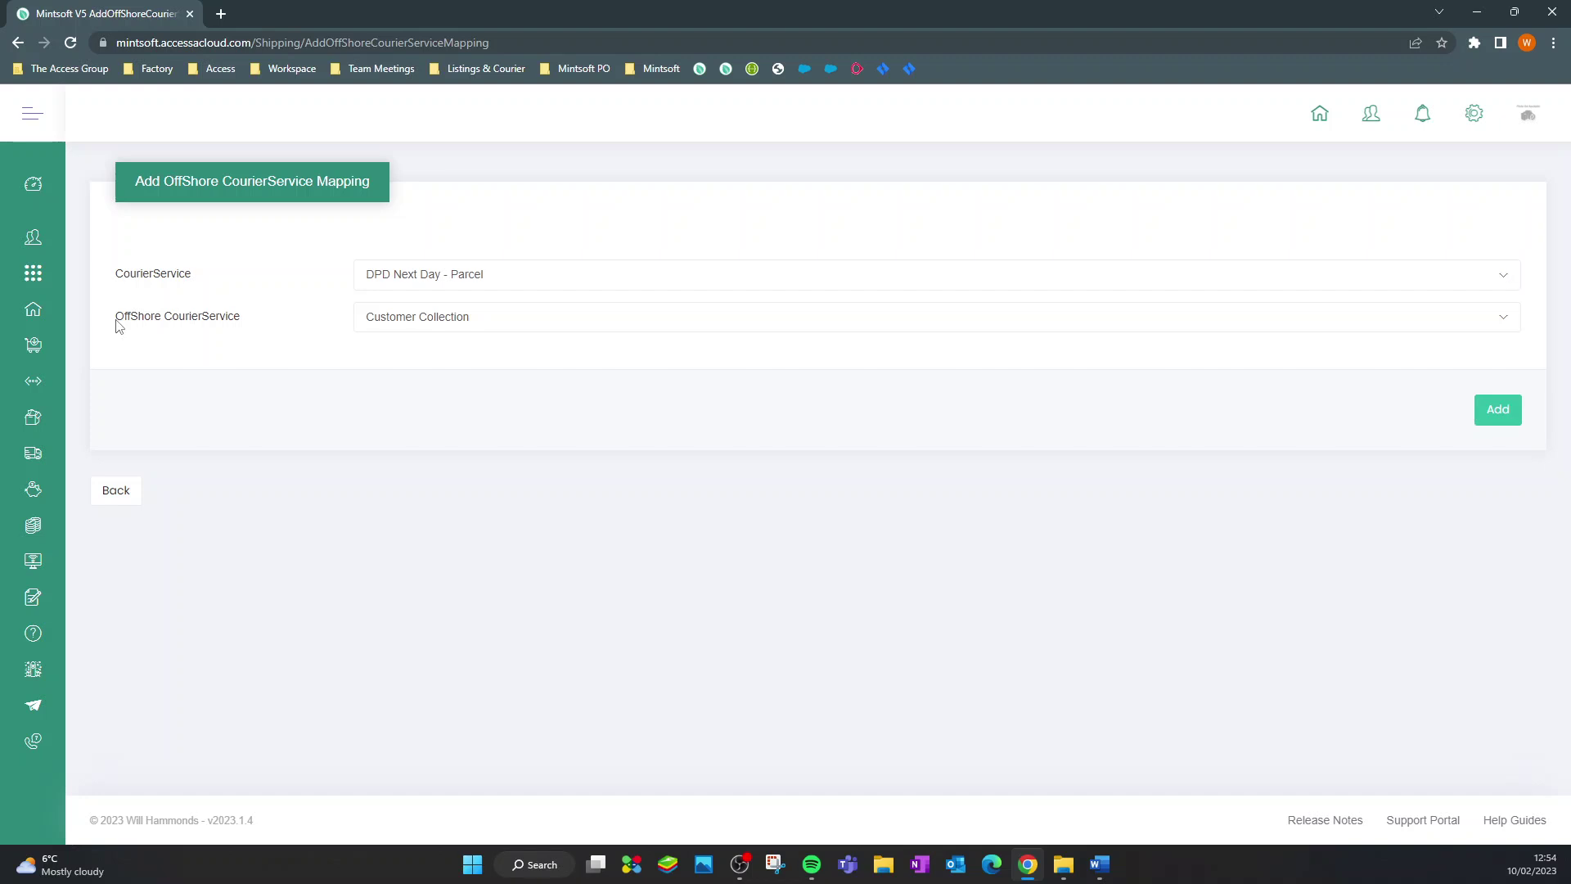
Set the mapping's offshore courier service to DPD European Road Classic
{"action": "left_click", "coordinate": [417, 318]}
{"action": "type", "text": "eur"}
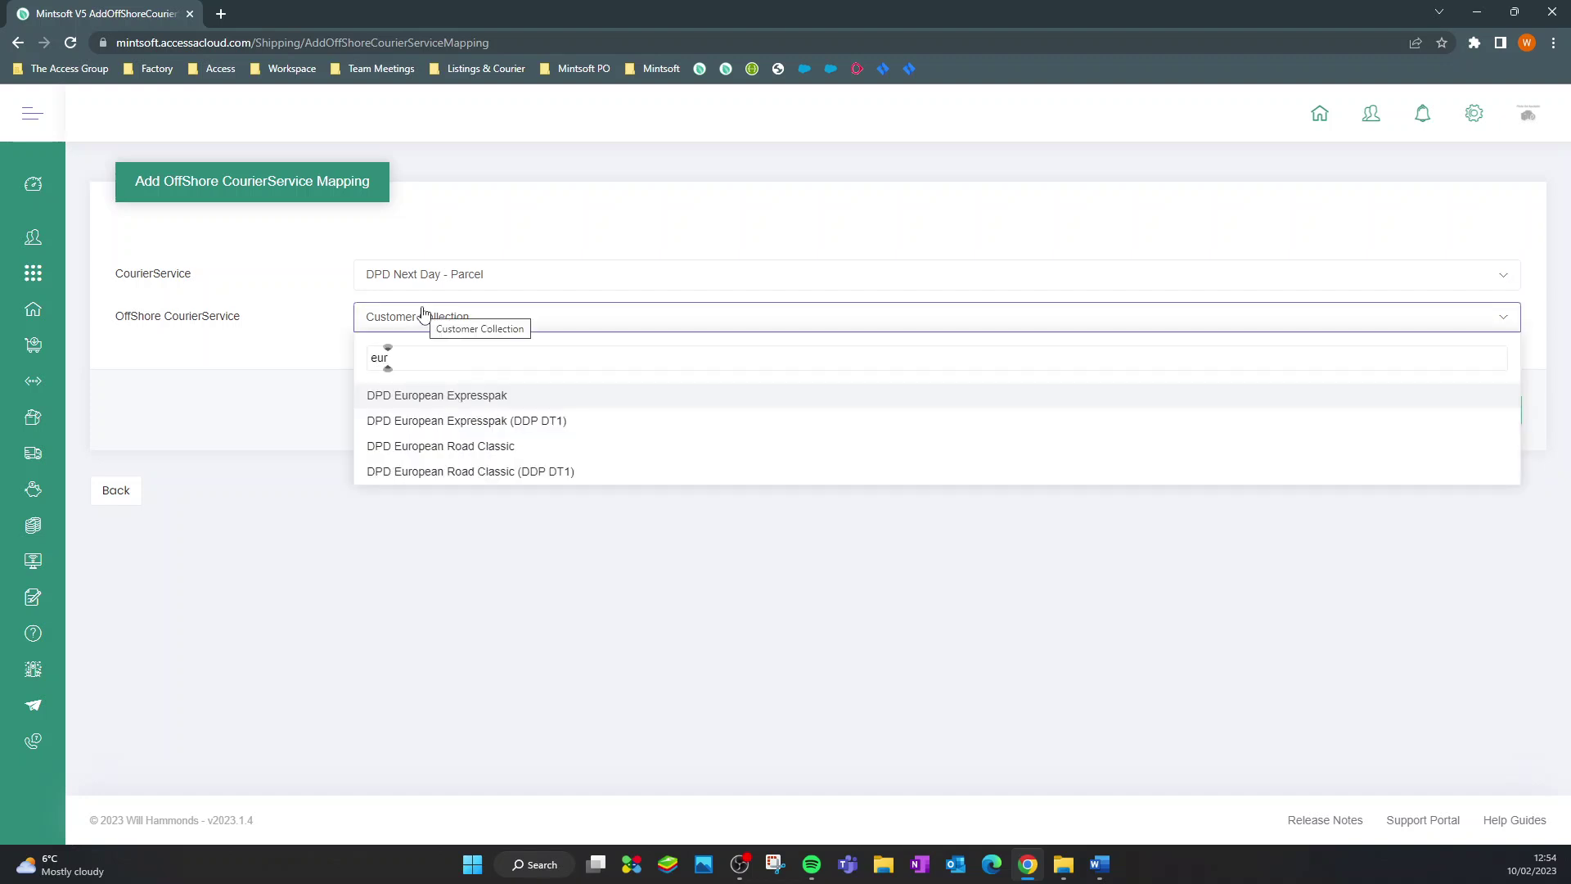
{"action": "left_click", "coordinate": [475, 446]}
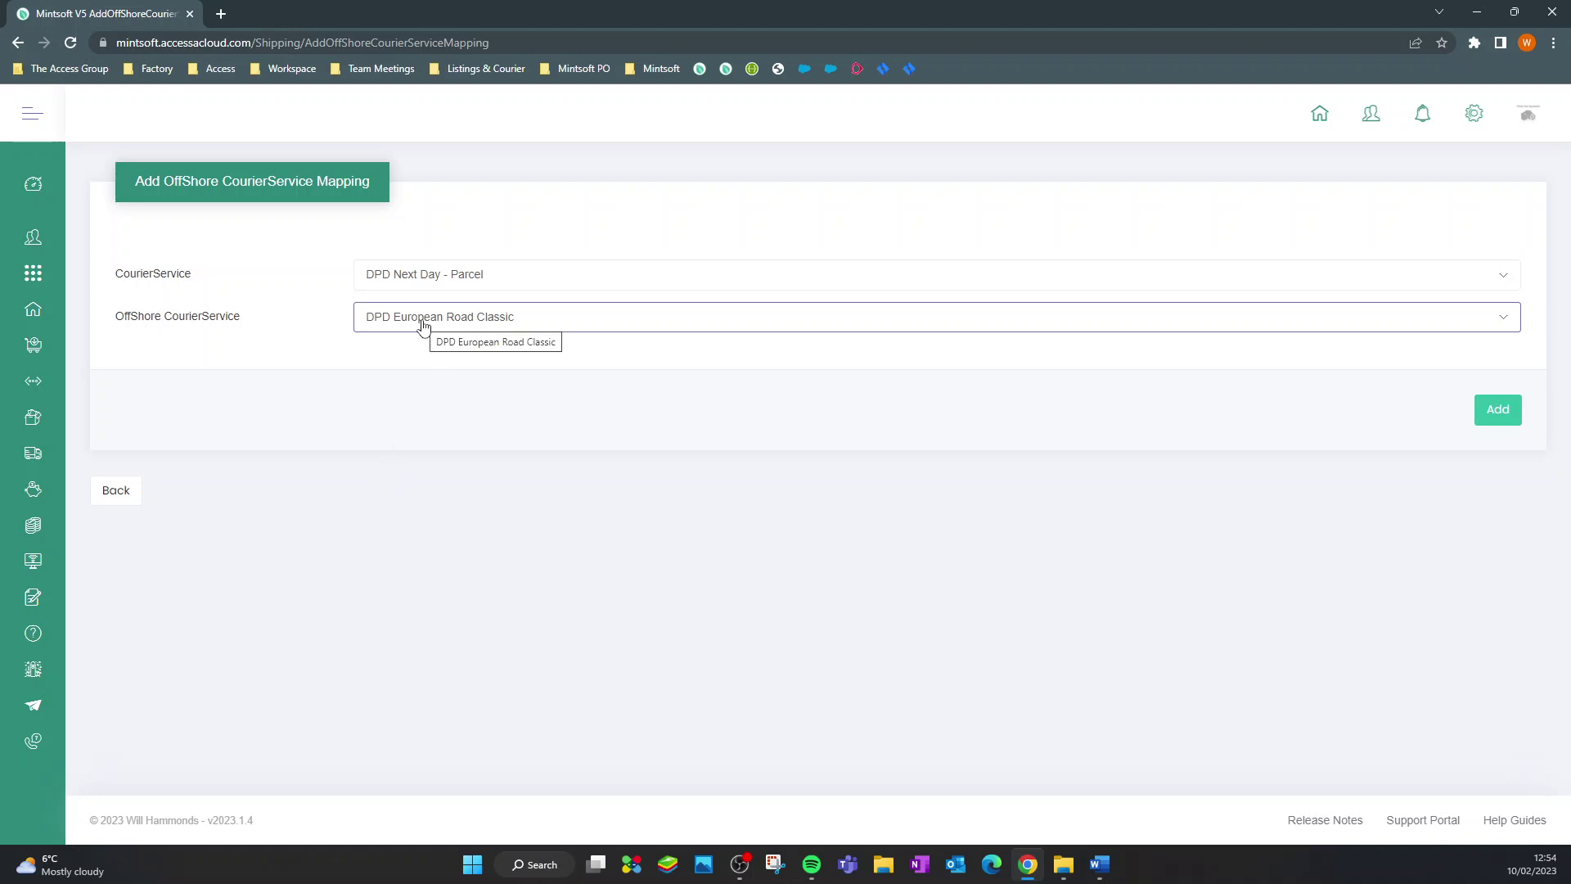
Set the offshore courier service to DPD Two Day (offshore / highlands) and add the mapping
{"action": "left_click", "coordinate": [571, 327]}
{"action": "type", "text": "off"}
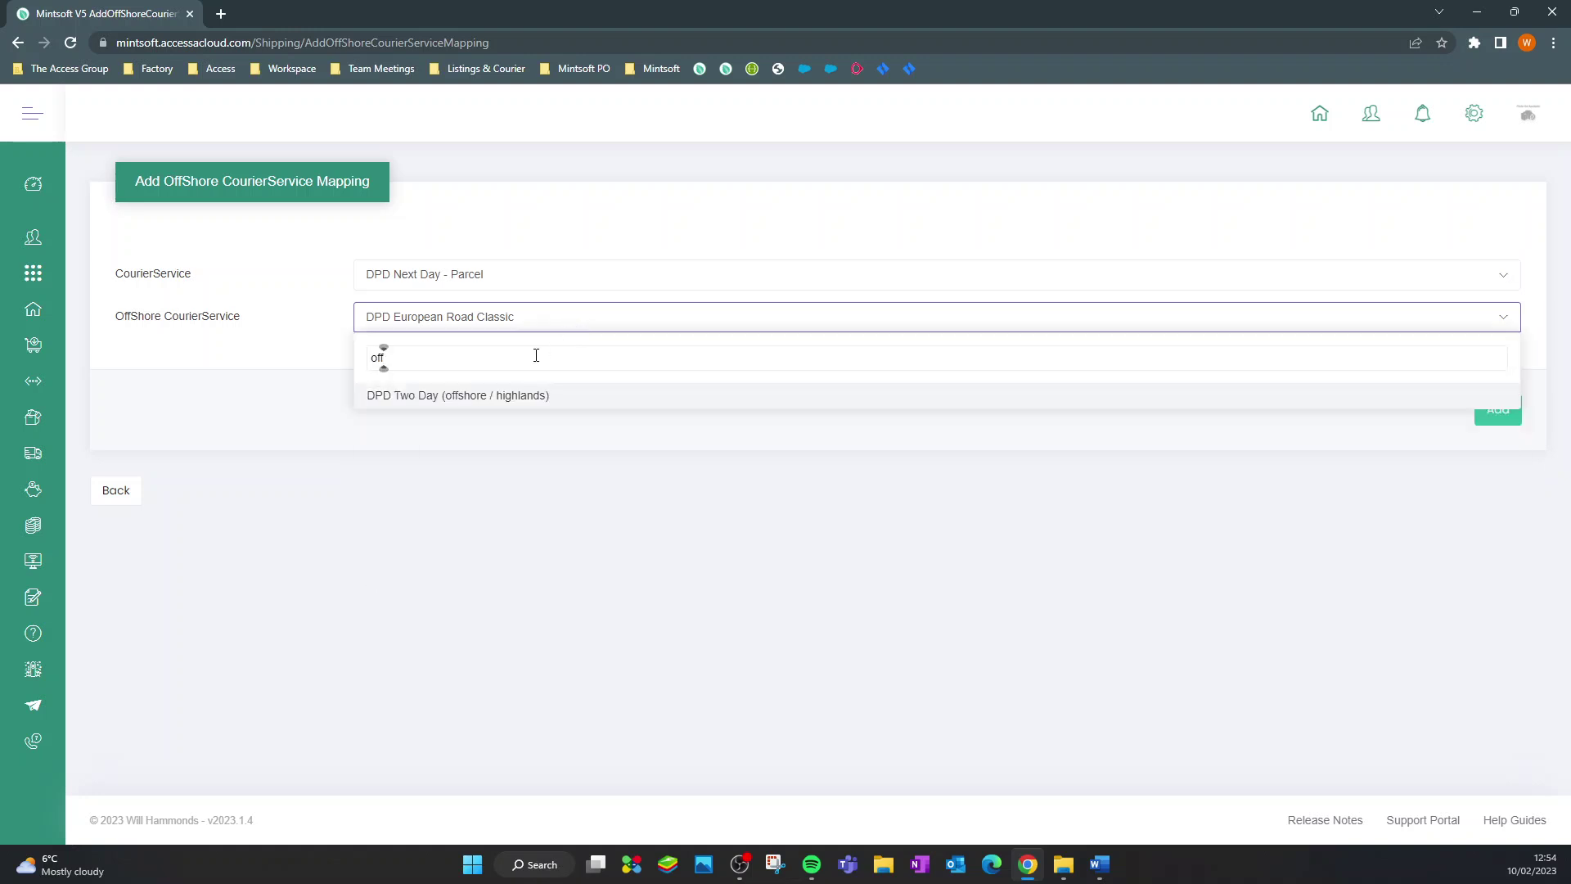
{"action": "left_click", "coordinate": [499, 397]}
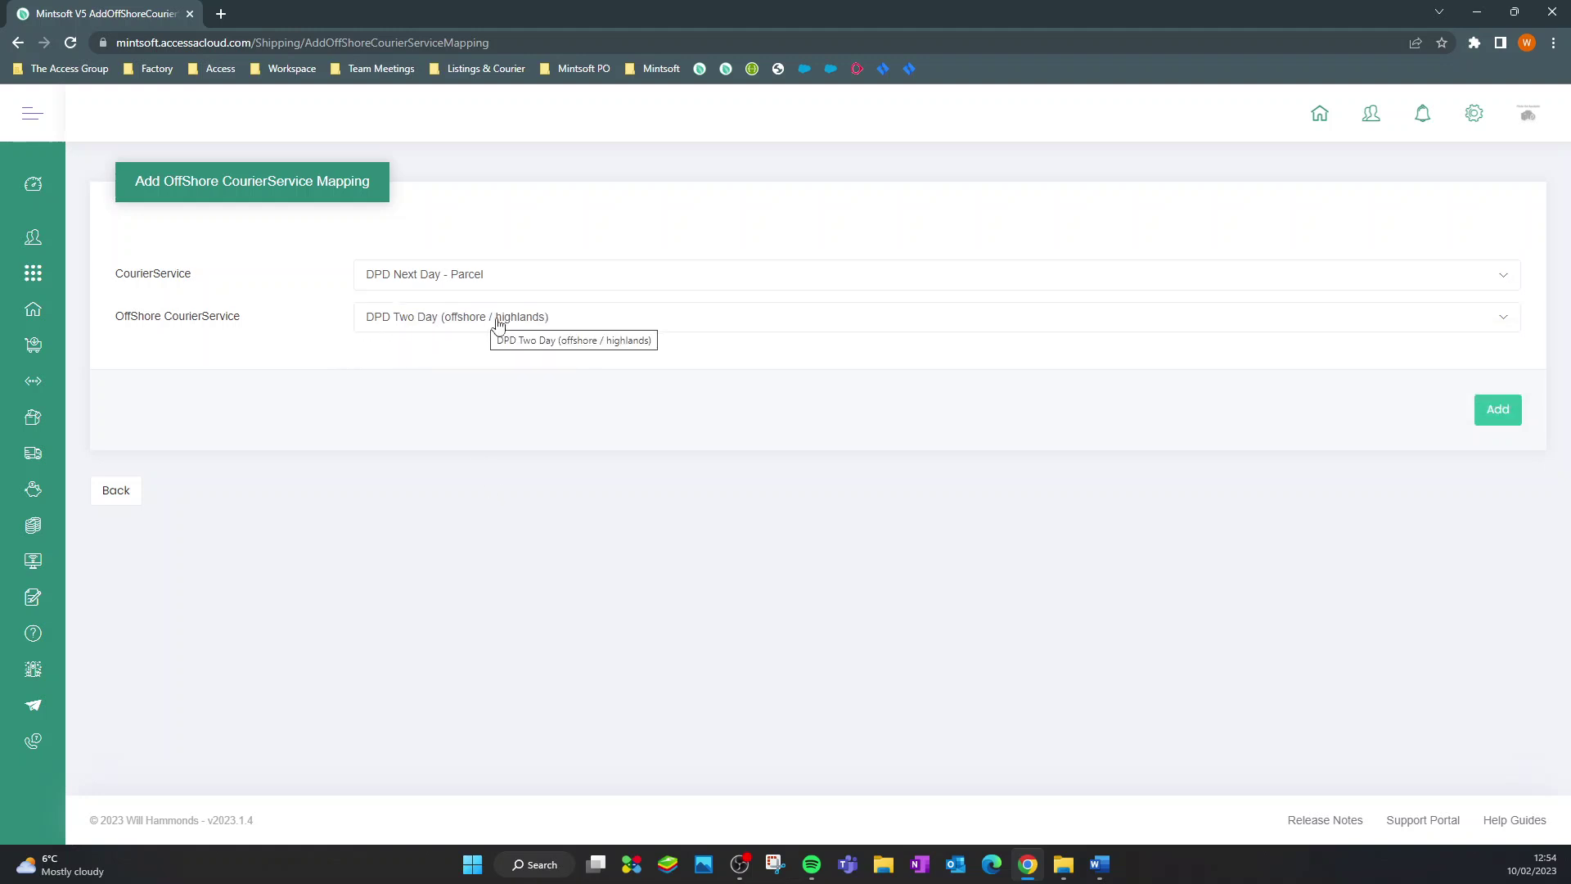
{"action": "left_click", "coordinate": [1496, 419]}
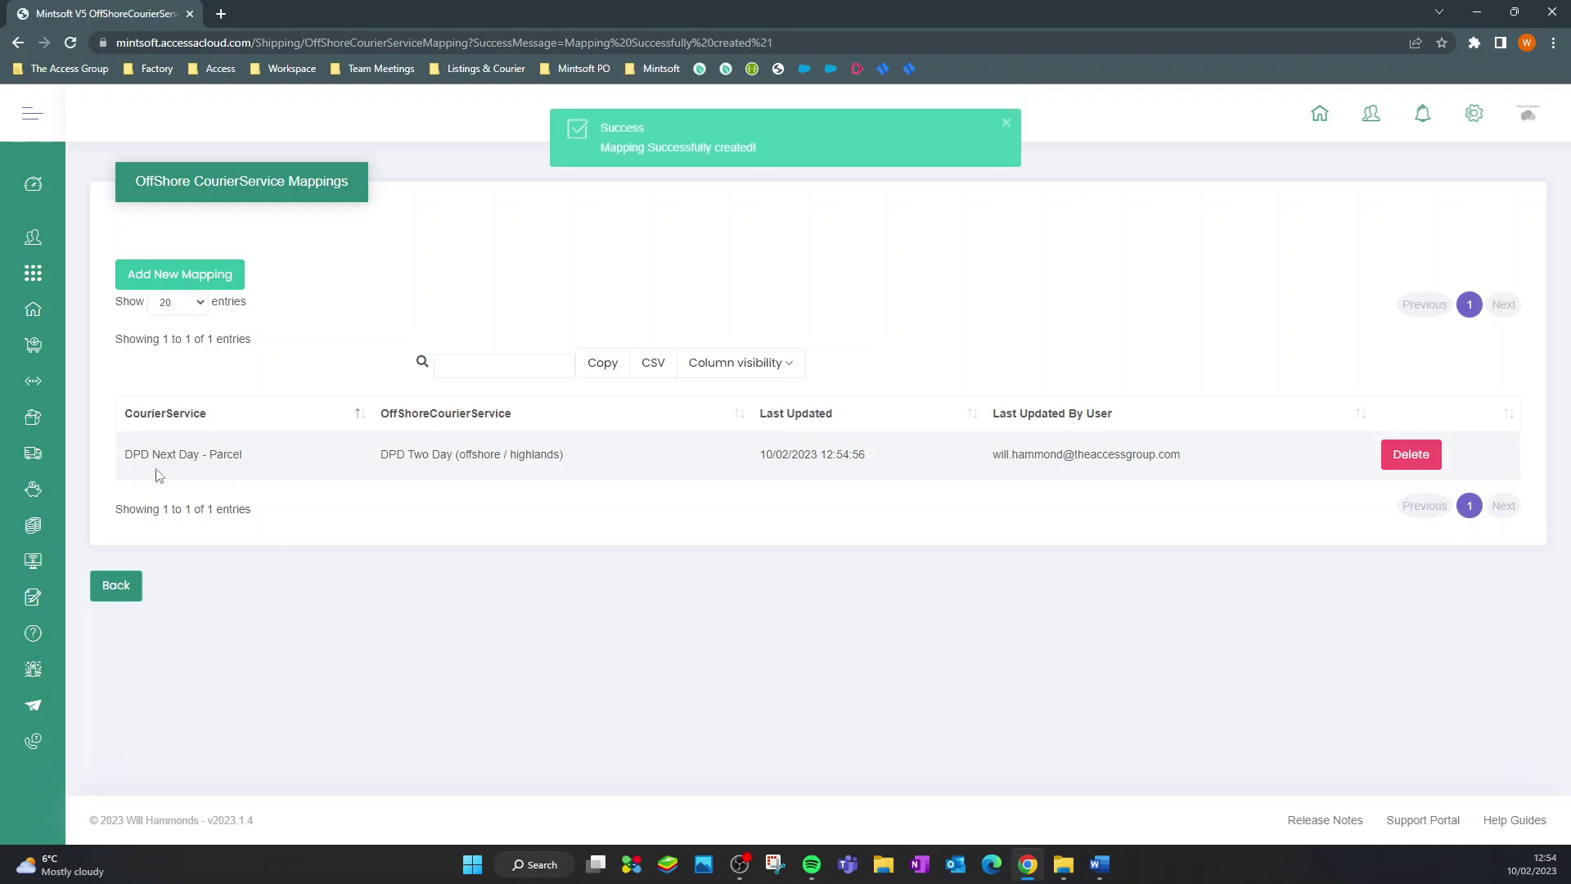
{"action": "left_click_drag", "start_coordinate": [131, 456], "coordinate": [247, 457]}
{"action": "left_click", "coordinate": [292, 607]}
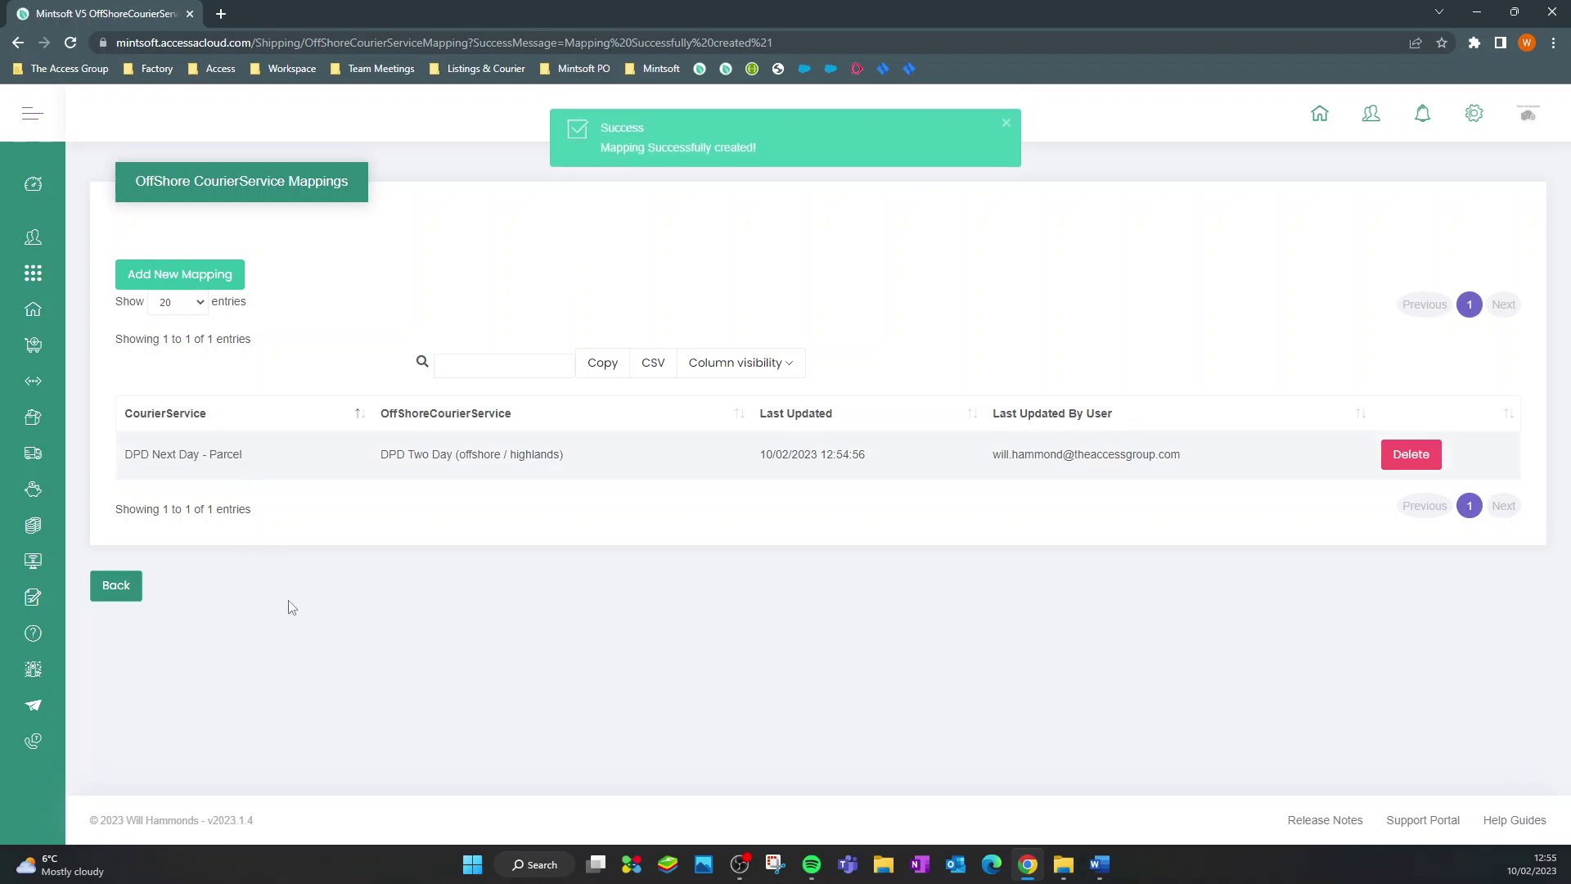